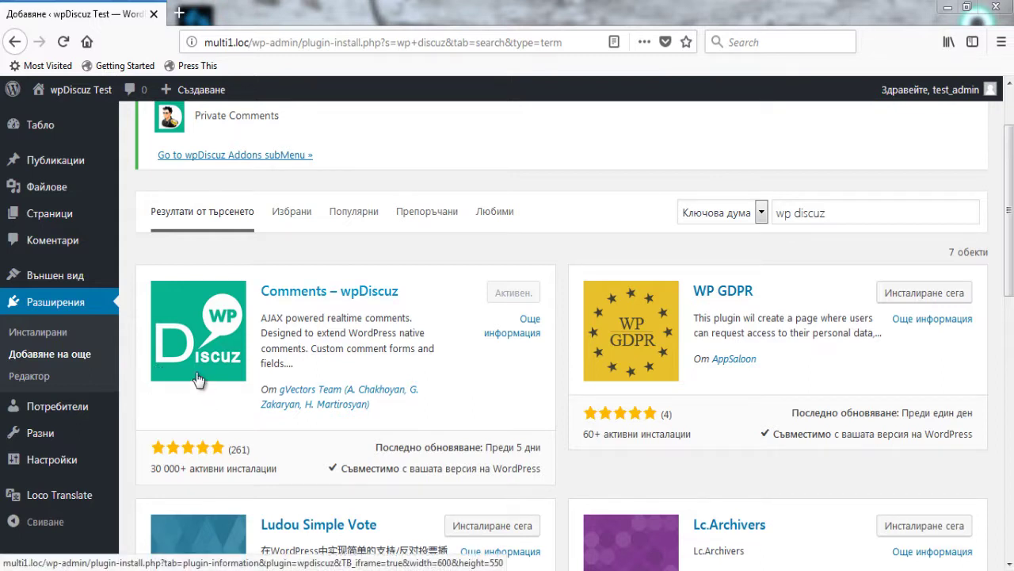
- Open the wpDiscuz general settings page from the comments administration section
mouse_move(63, 253)
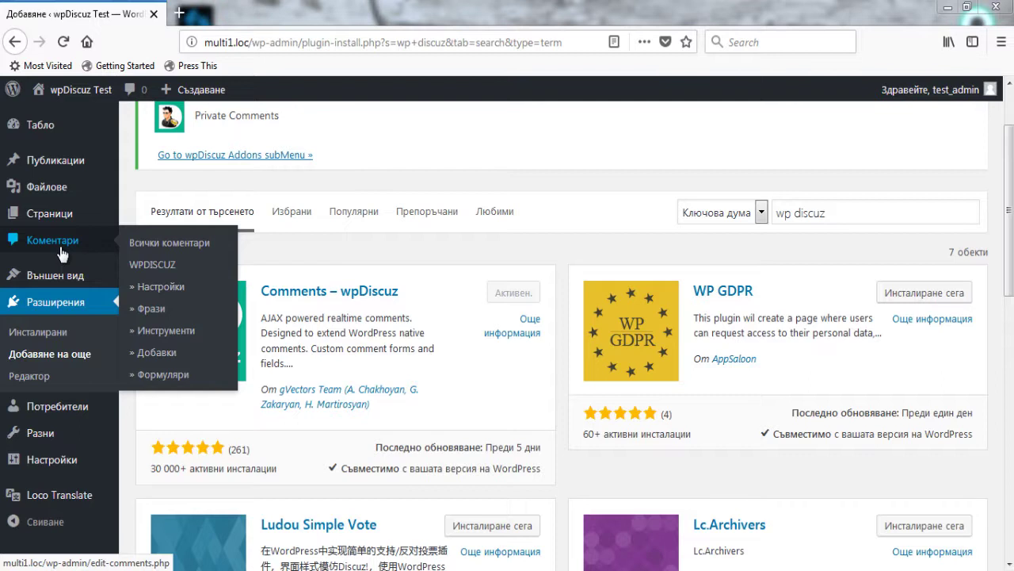
left_click(169, 270)
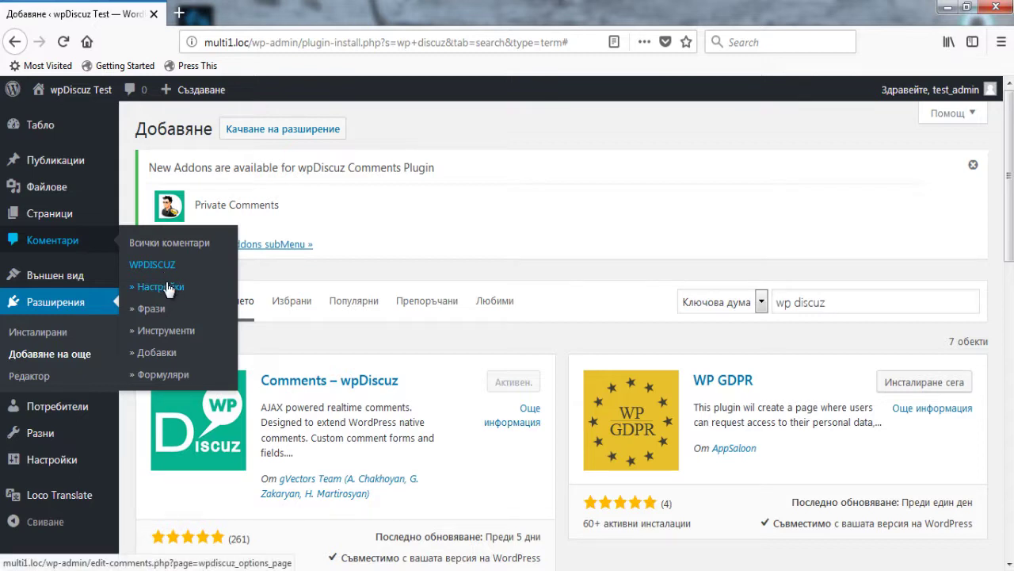
left_click(168, 289)
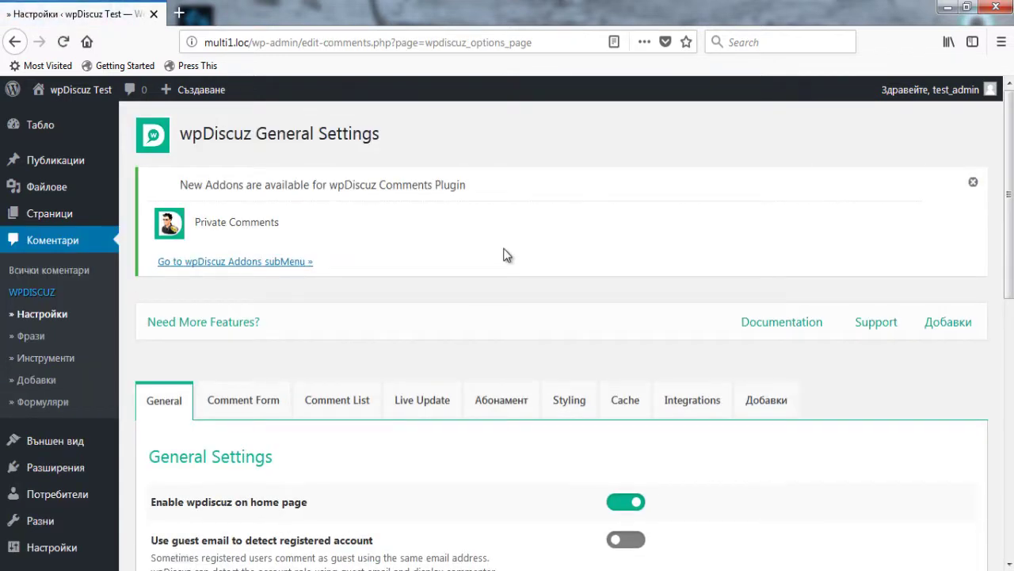
- Review the General settings, including the page choices for redirecting first commenters
scroll(510, 207, "down", 3)
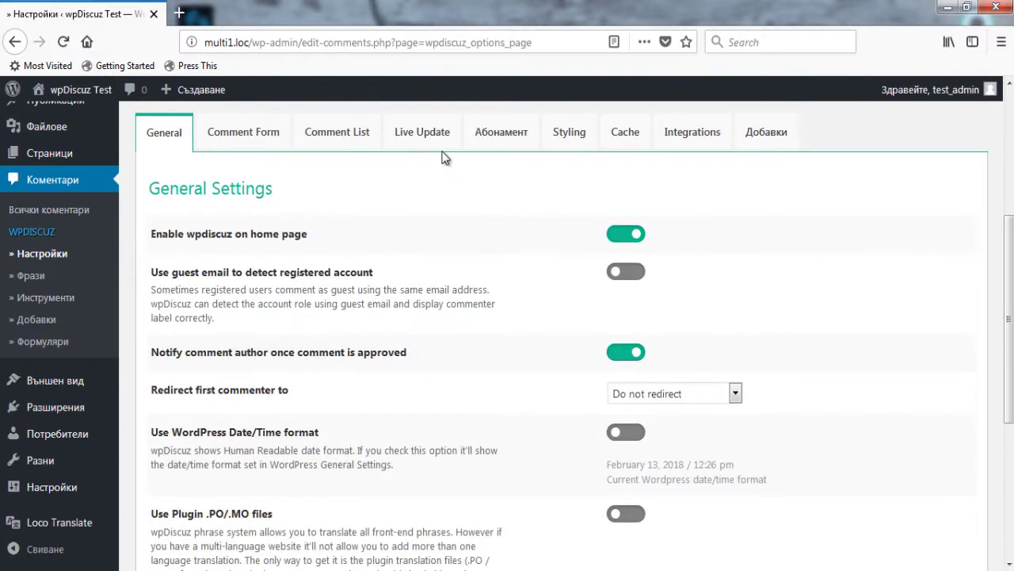
scroll(441, 204, "up", 2)
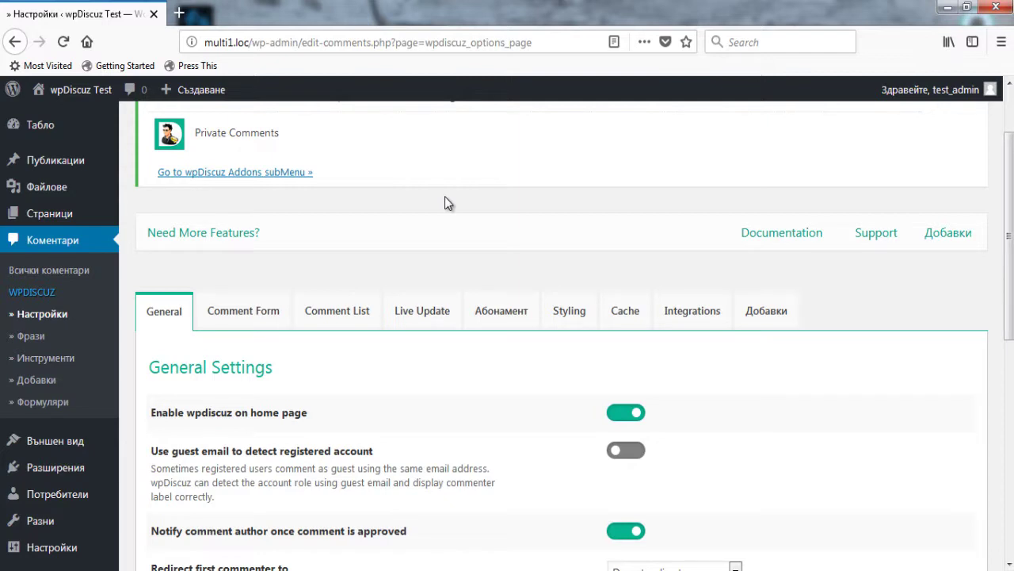
scroll(310, 365, "down", 2)
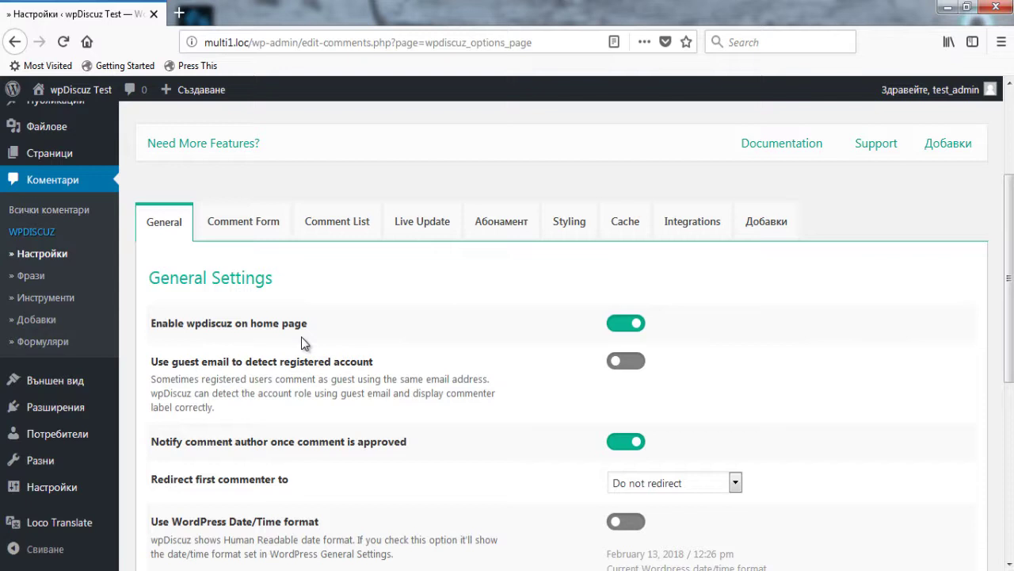
scroll(307, 287, "down", 3)
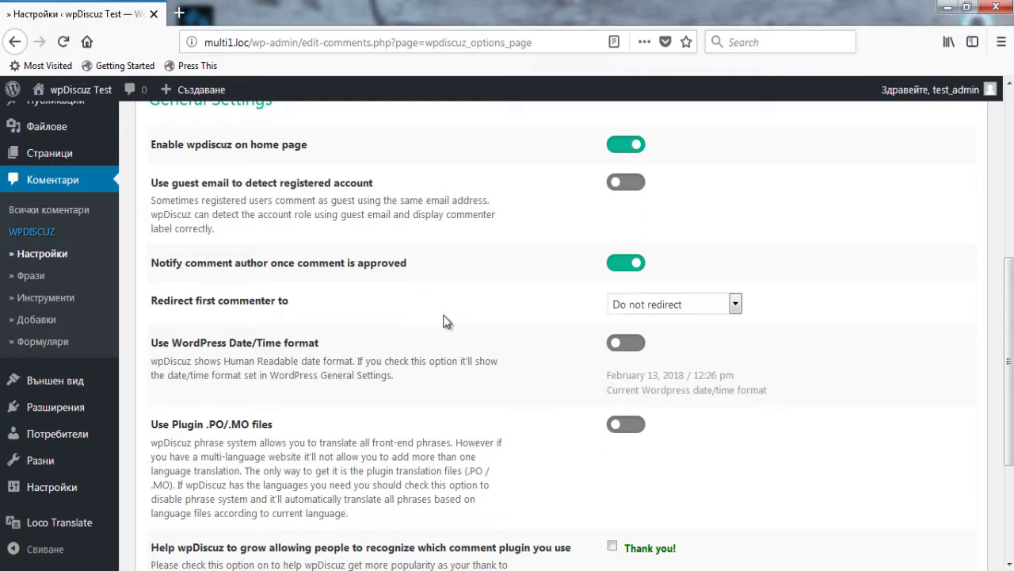
left_click(730, 310)
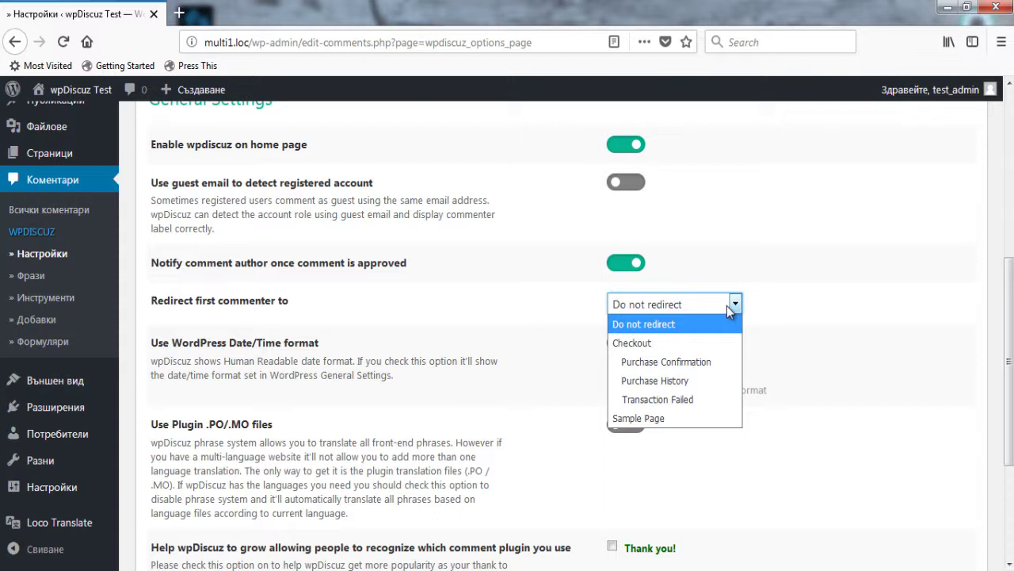
left_click(726, 305)
- Enable the use of plugin .PO/.MO files and save the general settings
scroll(416, 369, "down", 2)
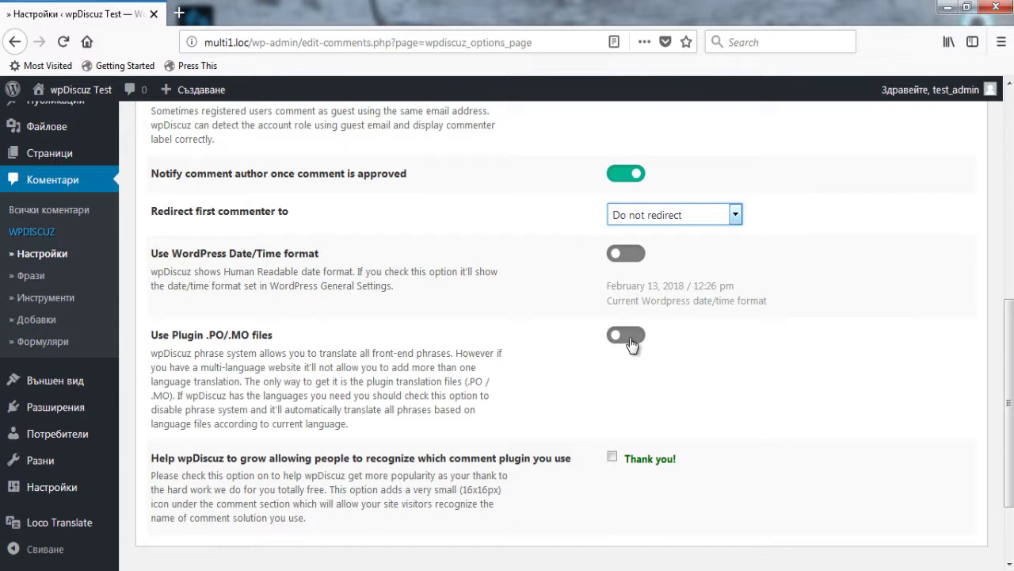
left_click(624, 336)
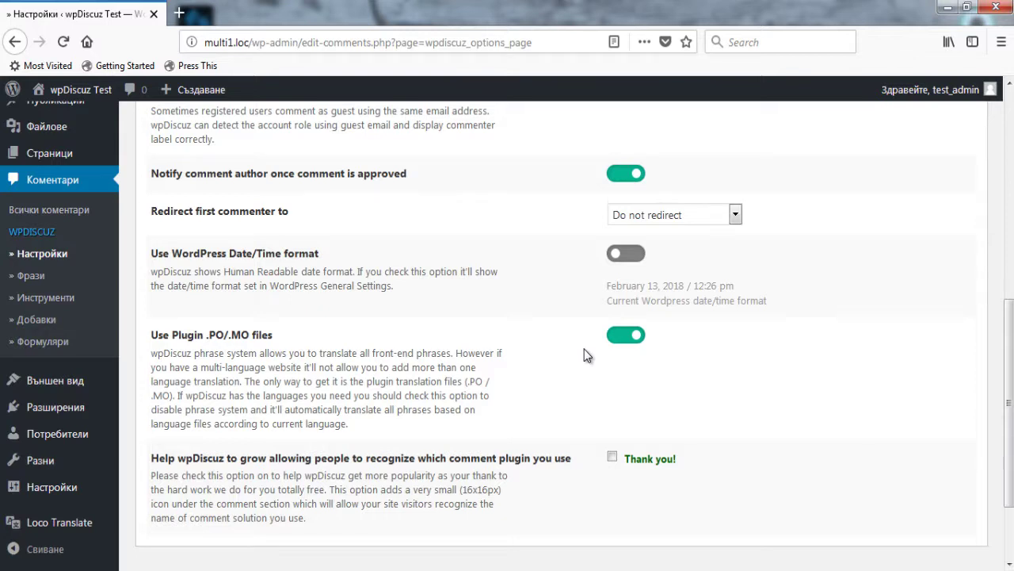
scroll(584, 348, "down", 2)
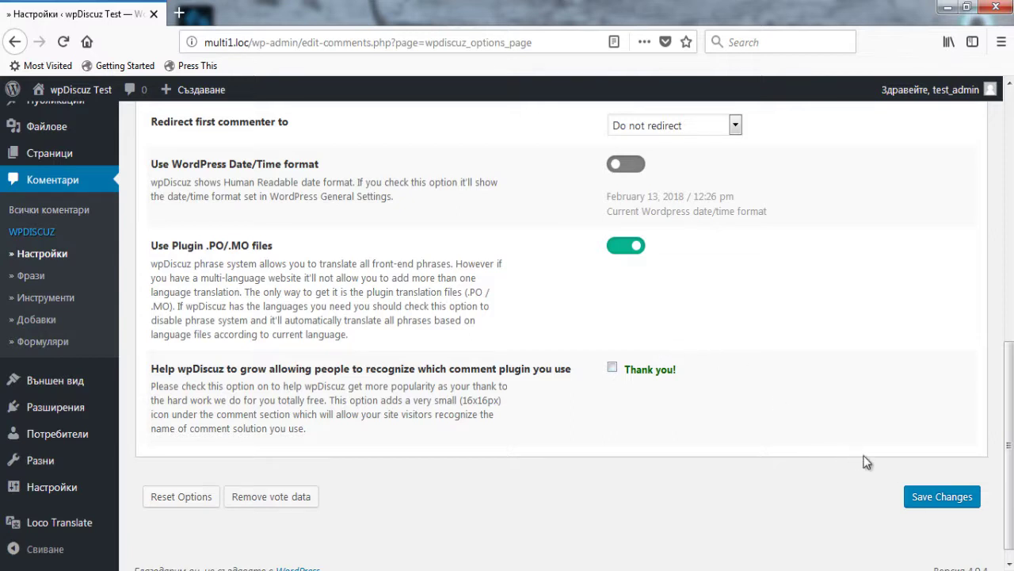
left_click(932, 498)
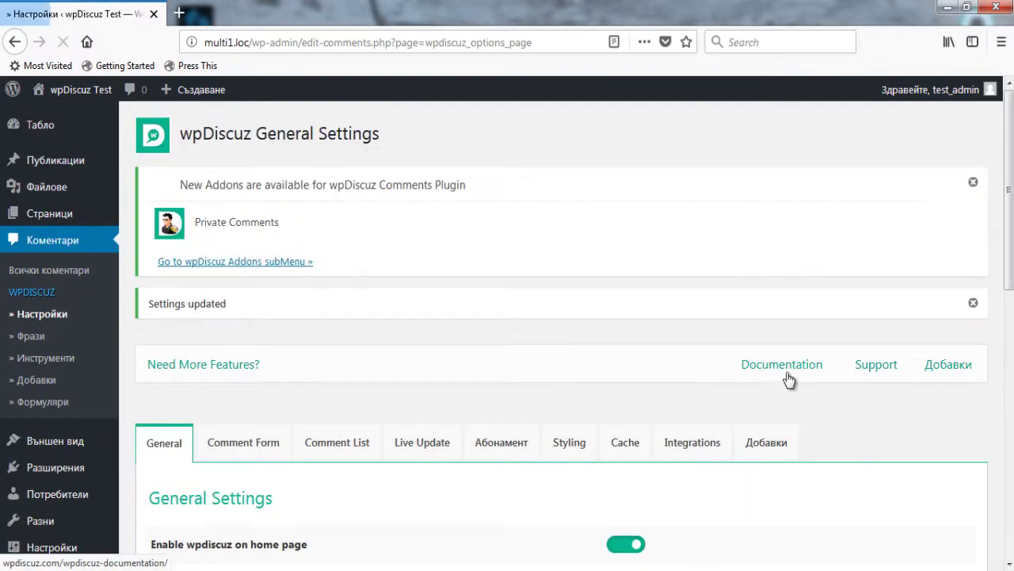
- In the Comment Form settings, set the days to keep guest commenter credentials in browser cookies to 0
scroll(351, 324, "down", 5)
left_click(240, 176)
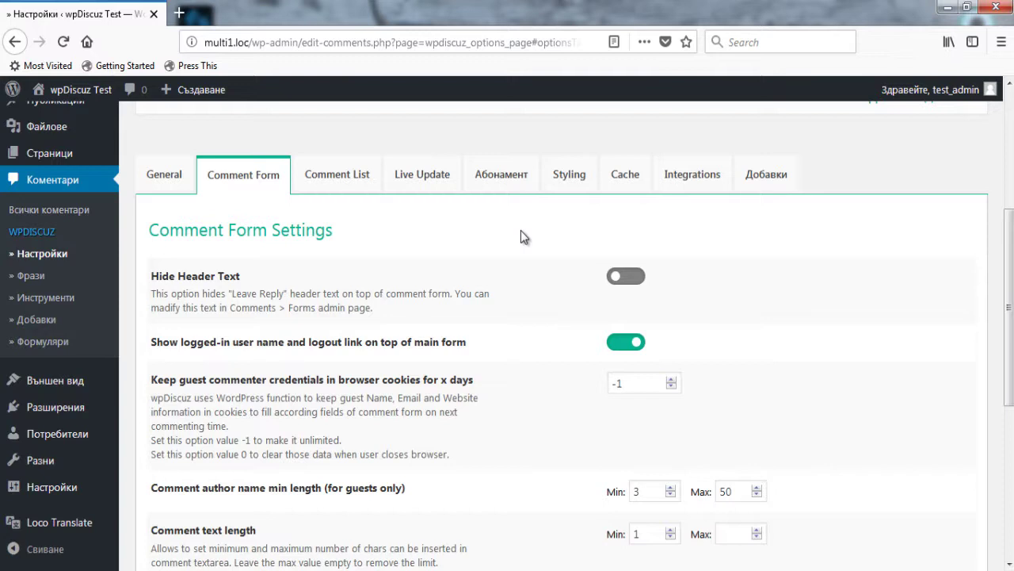
scroll(520, 235, "down", 2)
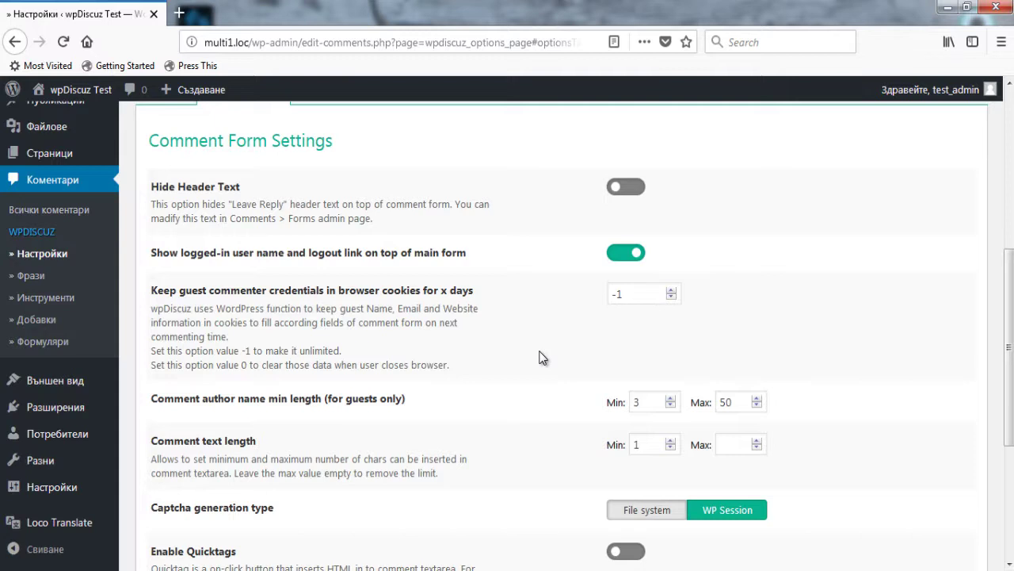
left_click(671, 290)
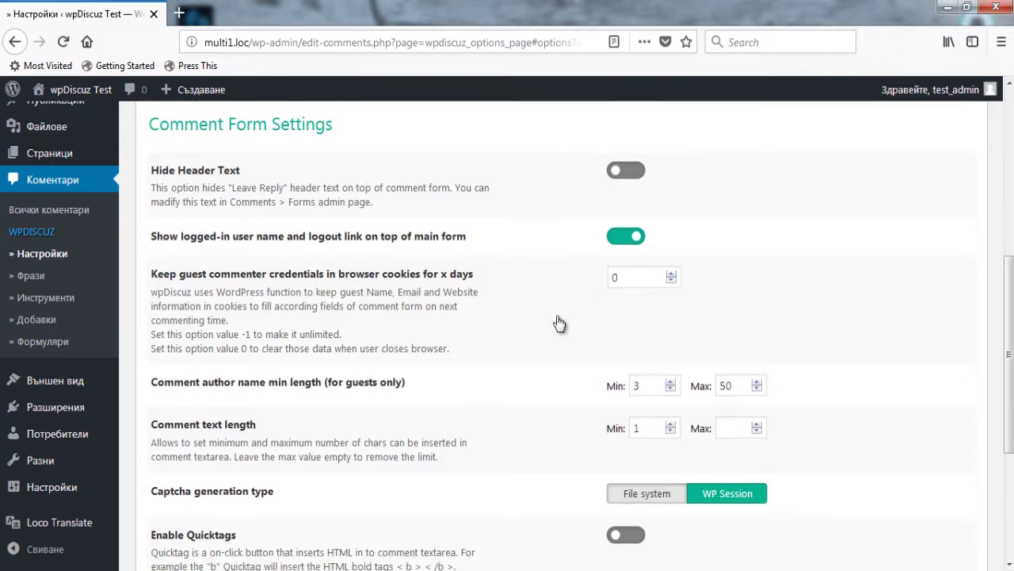
- Set the captcha generation type to File system, check the comment editing time choices, and save the changes
scroll(554, 320, "down", 3)
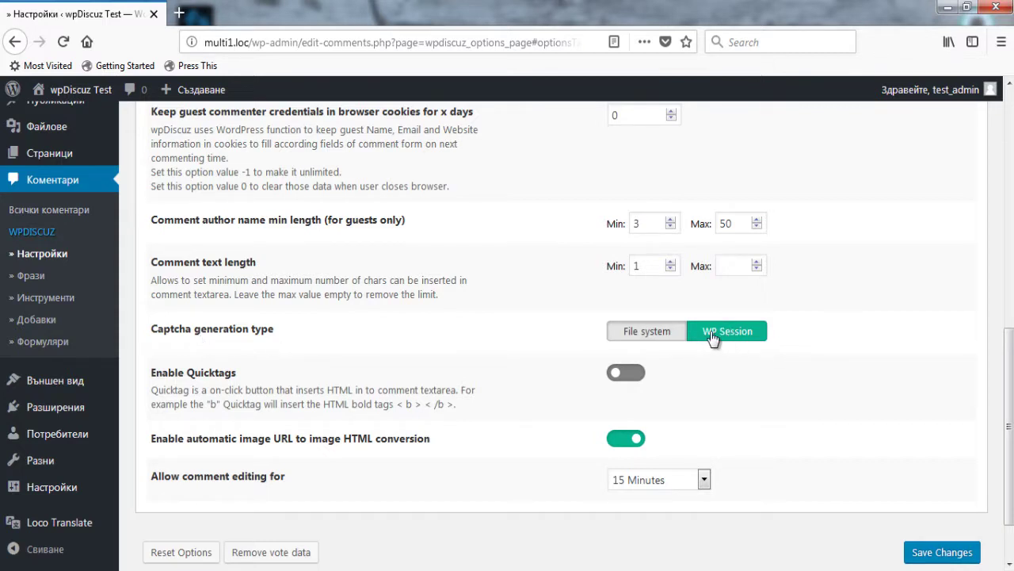
left_click(638, 336)
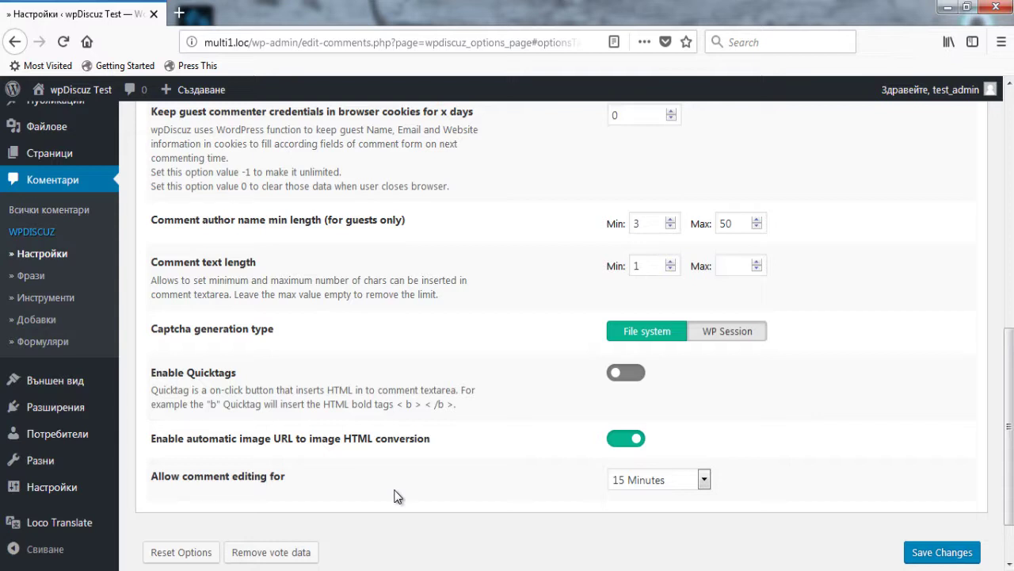
left_click(688, 483)
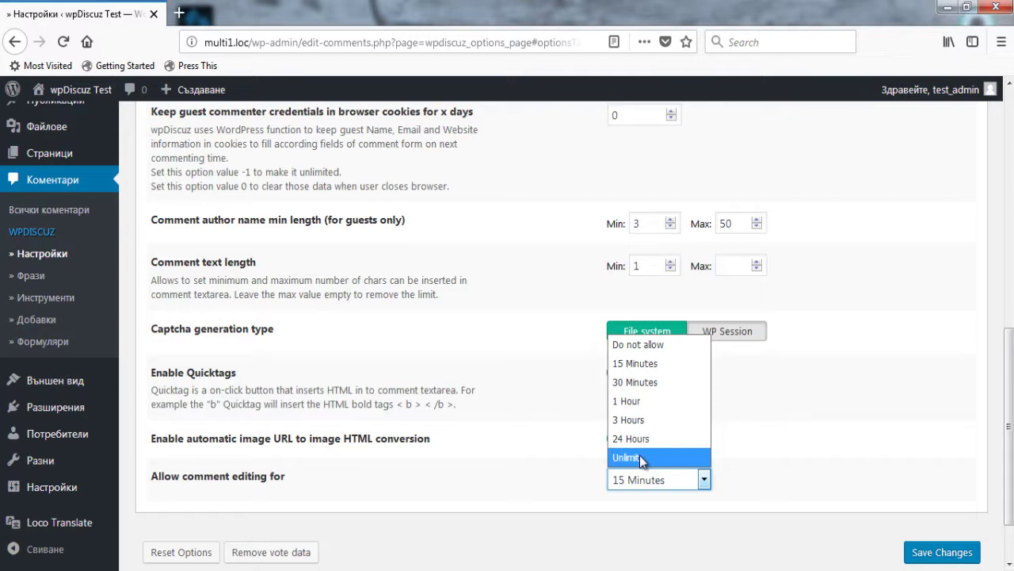
left_click(523, 496)
scroll(539, 476, "down", 2)
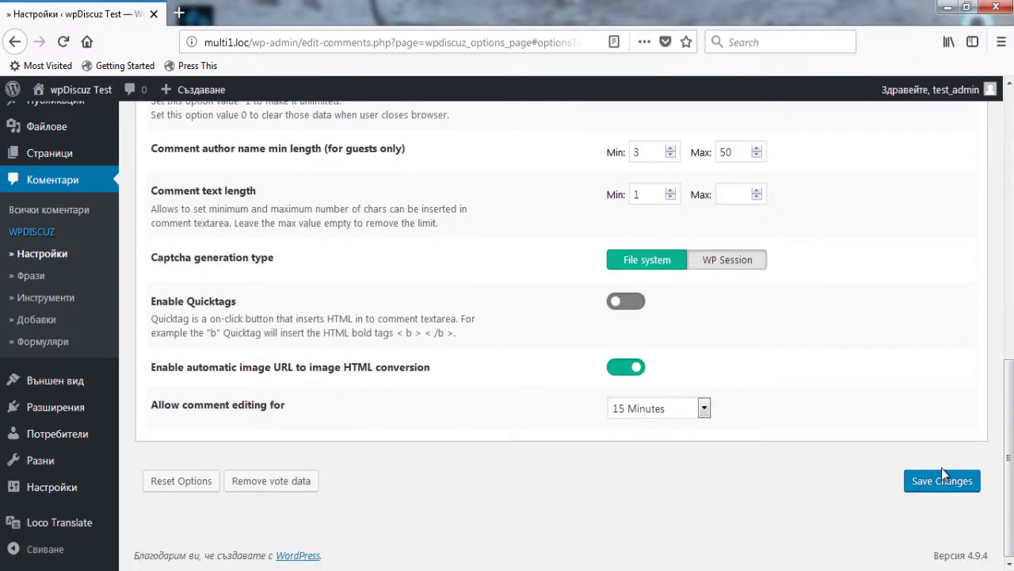
left_click(917, 479)
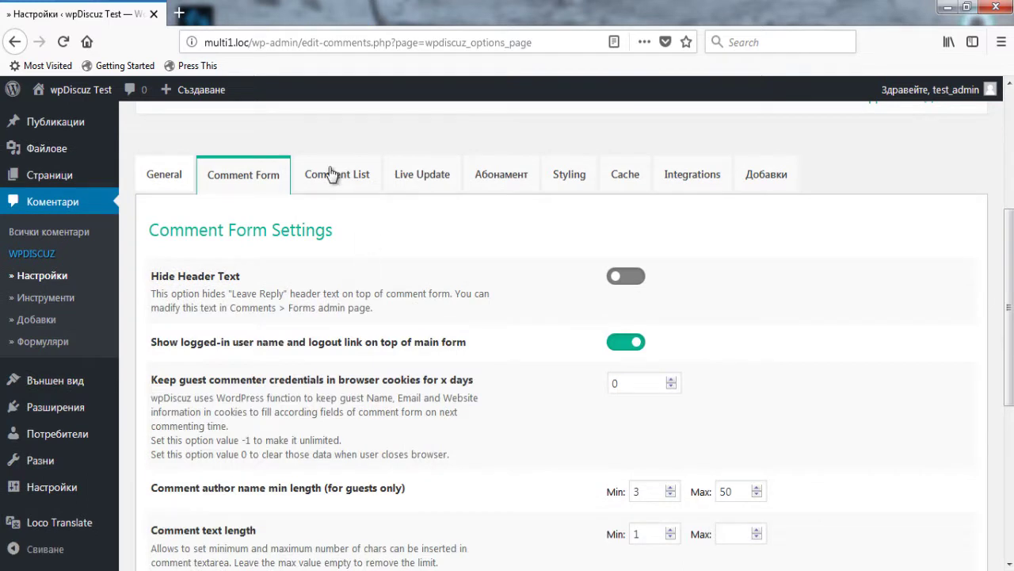
- In the Comment List settings, set the comments loading/pagination type to "Lazy load comments on scrolling"
left_click(333, 173)
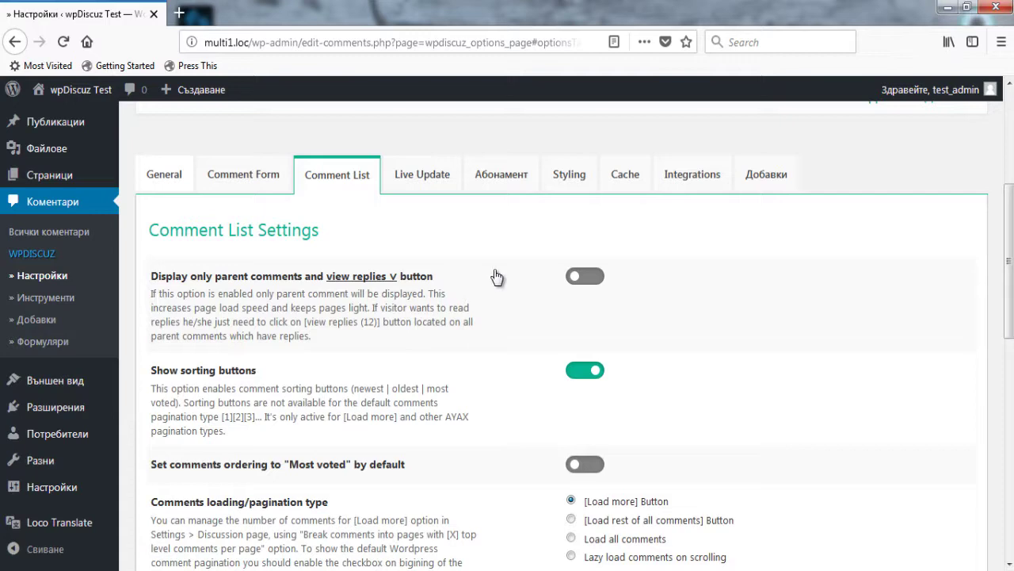
scroll(495, 276, "down", 3)
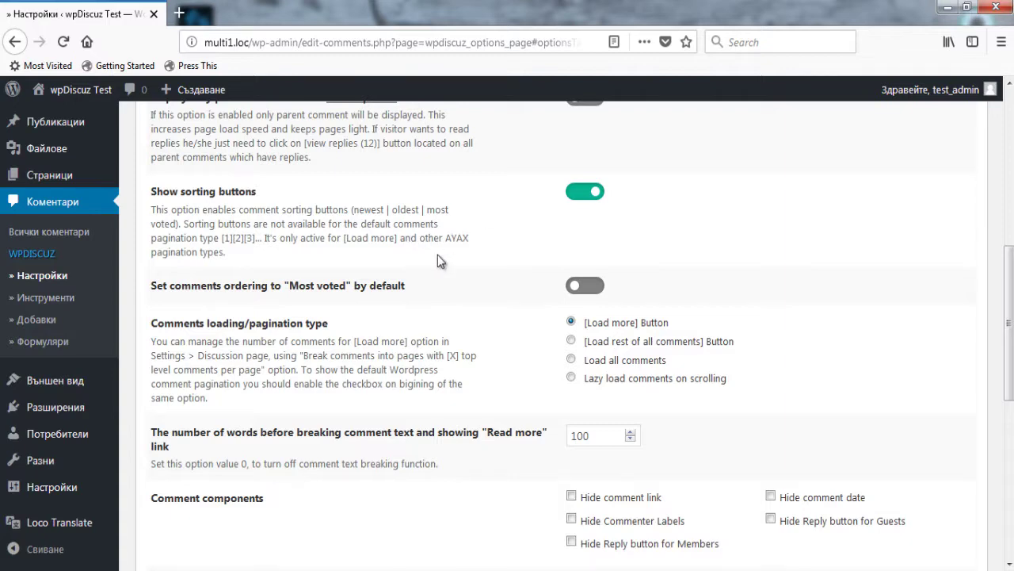
scroll(437, 255, "up", 2)
scroll(462, 262, "down", 1)
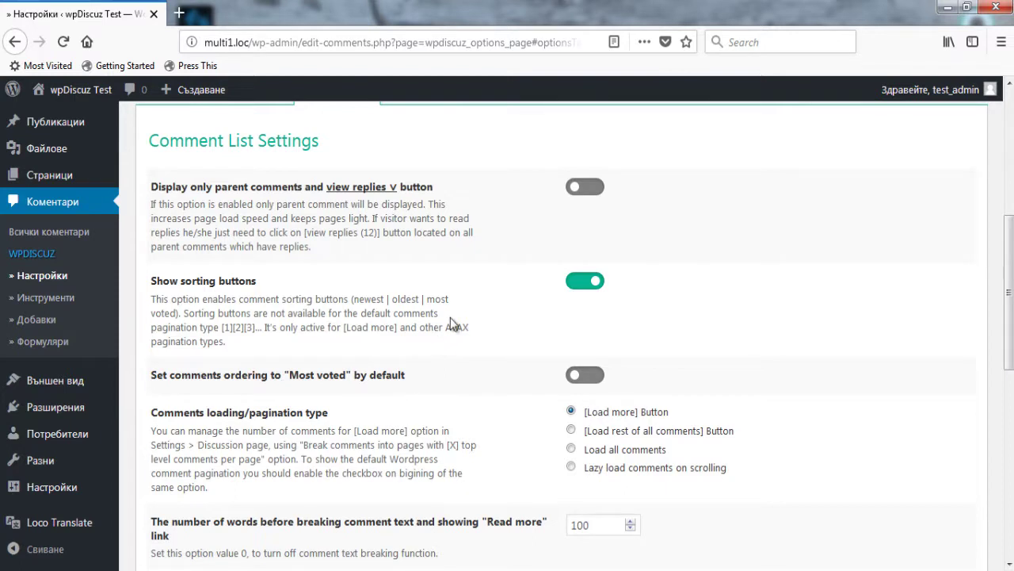
scroll(457, 326, "down", 2)
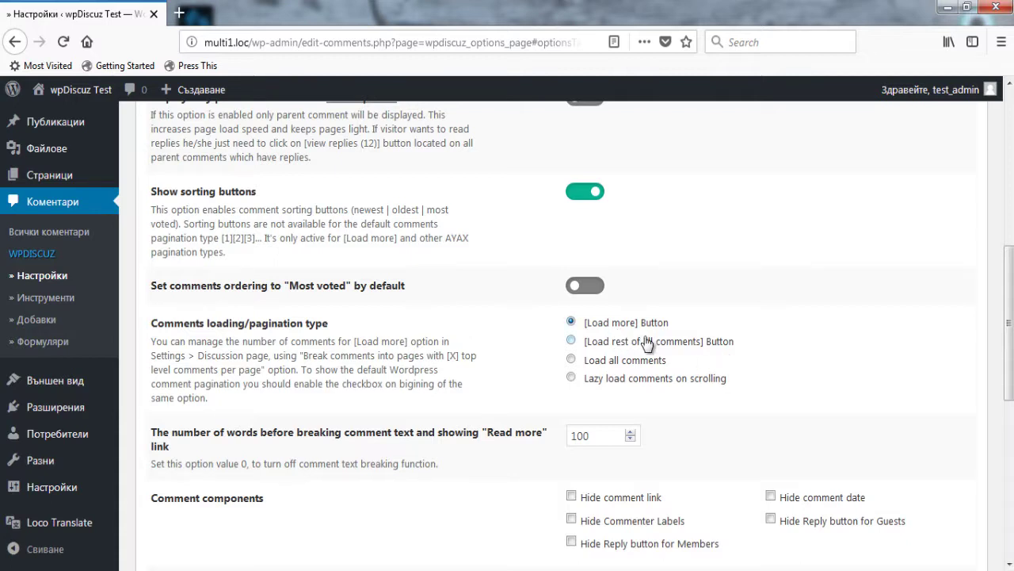
left_click(593, 381)
- Change the comment voting buttons icon to thumbs up/thumbs down
scroll(459, 337, "down", 3)
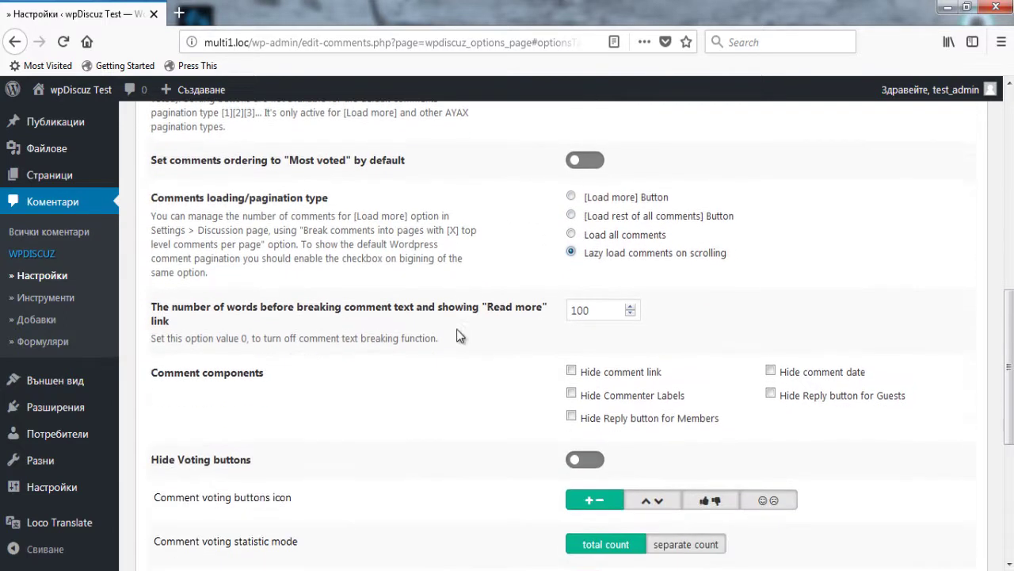
scroll(446, 333, "up", 2)
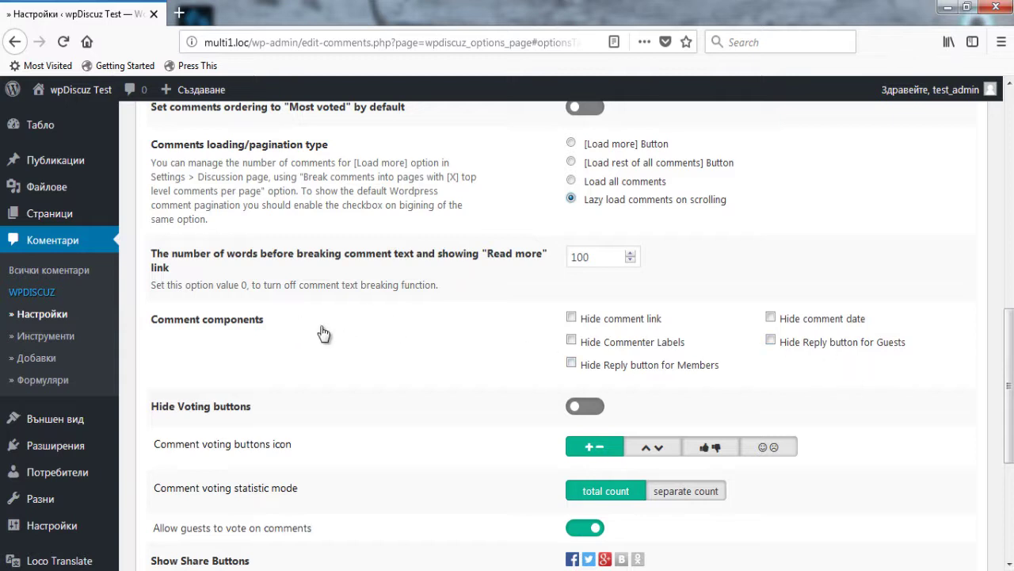
scroll(324, 333, "down", 2)
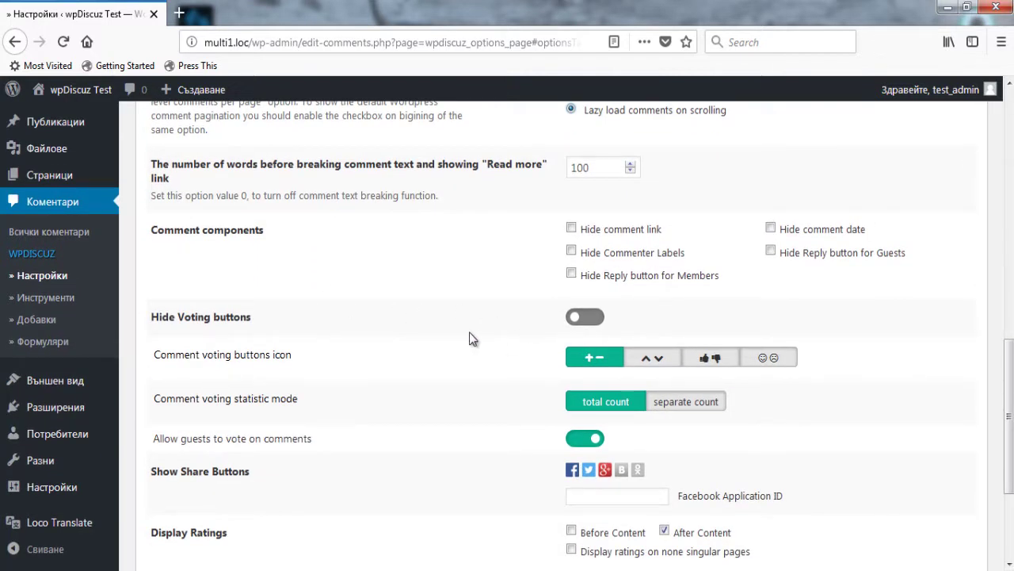
left_click(709, 360)
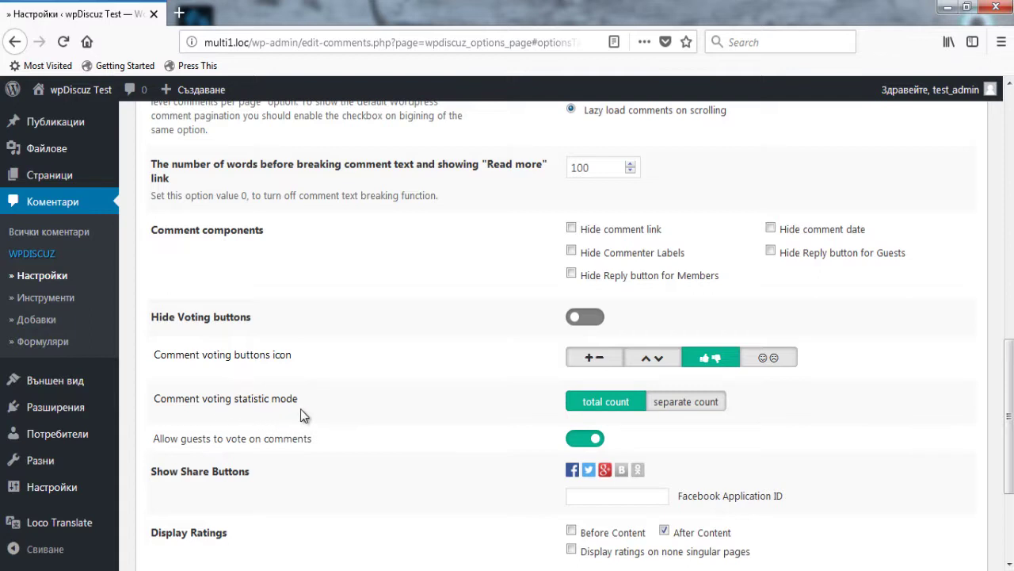
- Disable the Google+ share button, leaving Facebook and Twitter enabled, and save the comment list settings
scroll(313, 402, "down", 2)
scroll(316, 396, "down", 1)
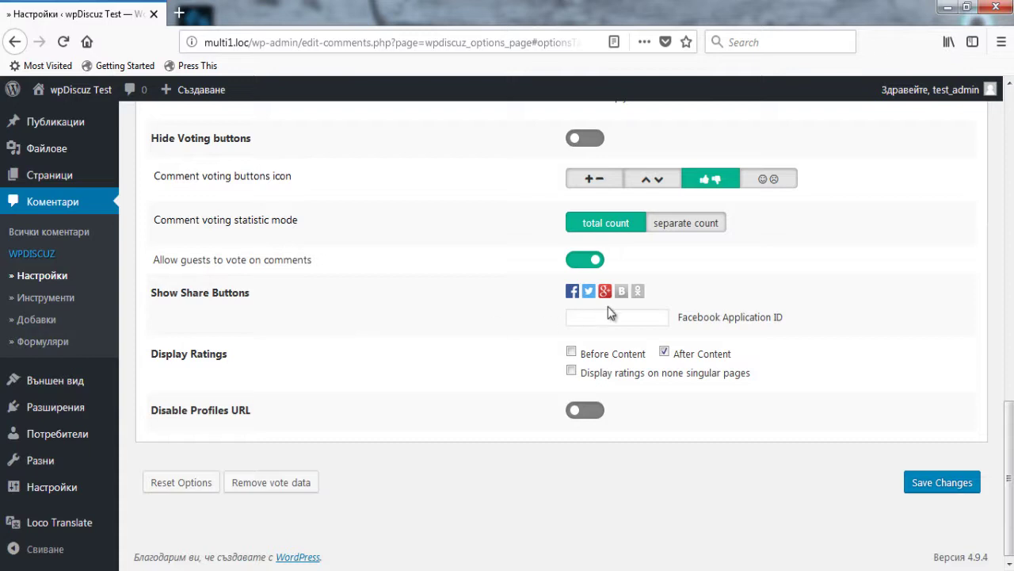
left_click(571, 292)
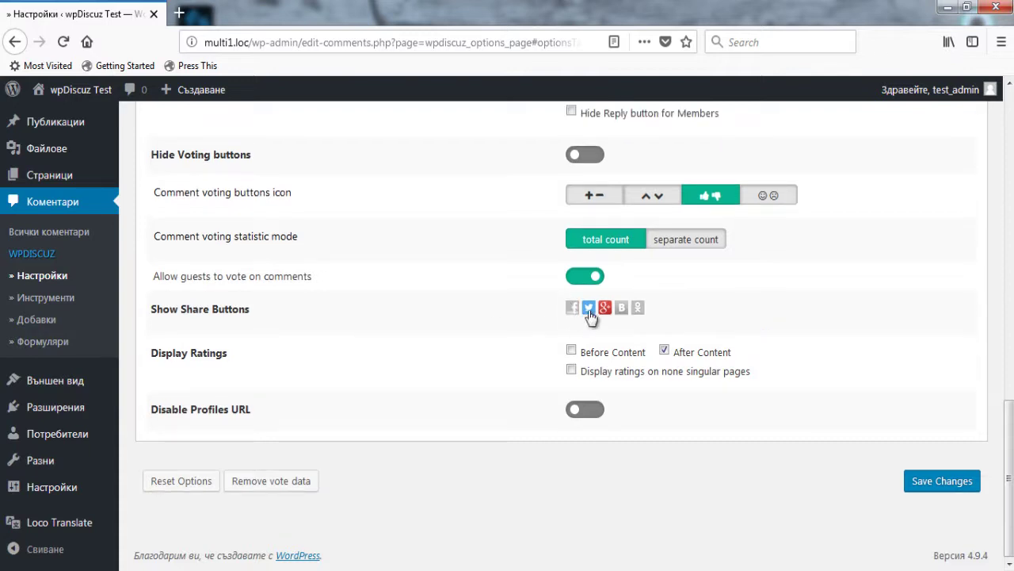
left_click(604, 309)
left_click(572, 310)
left_click(588, 309)
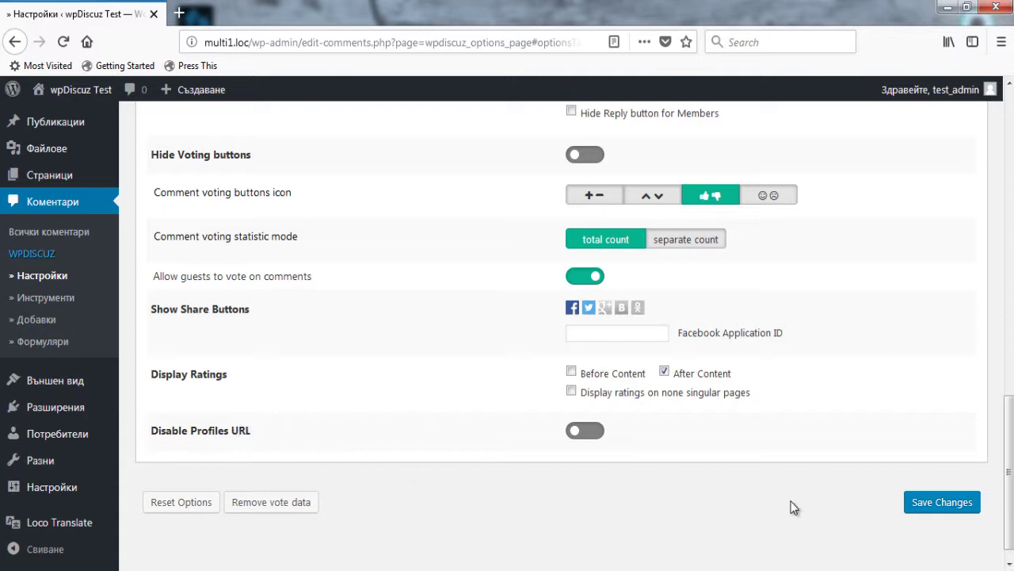
left_click(939, 502)
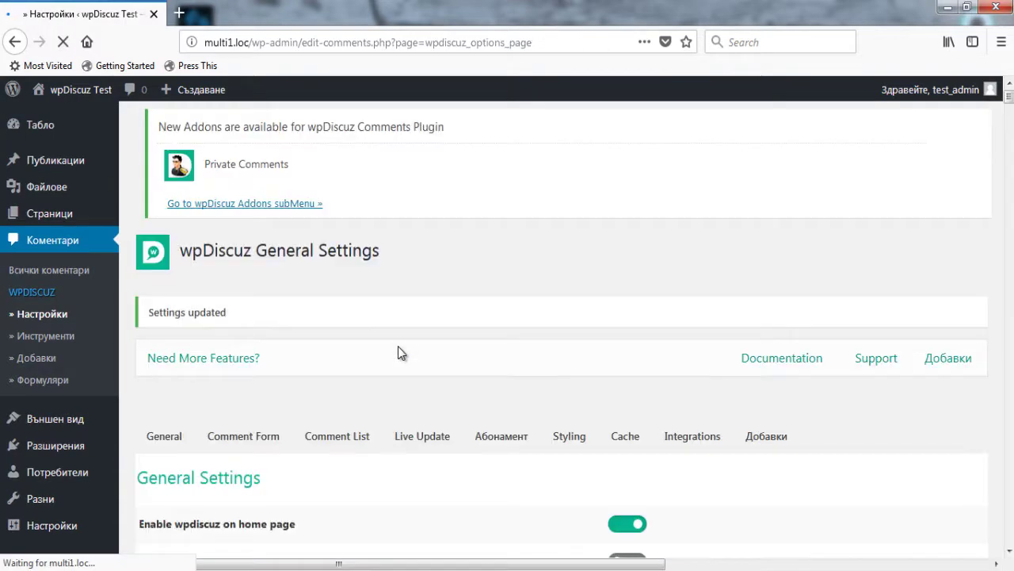
- Examine the Live Update options and open the email subscription settings
left_click(421, 447)
scroll(463, 348, "down", 4)
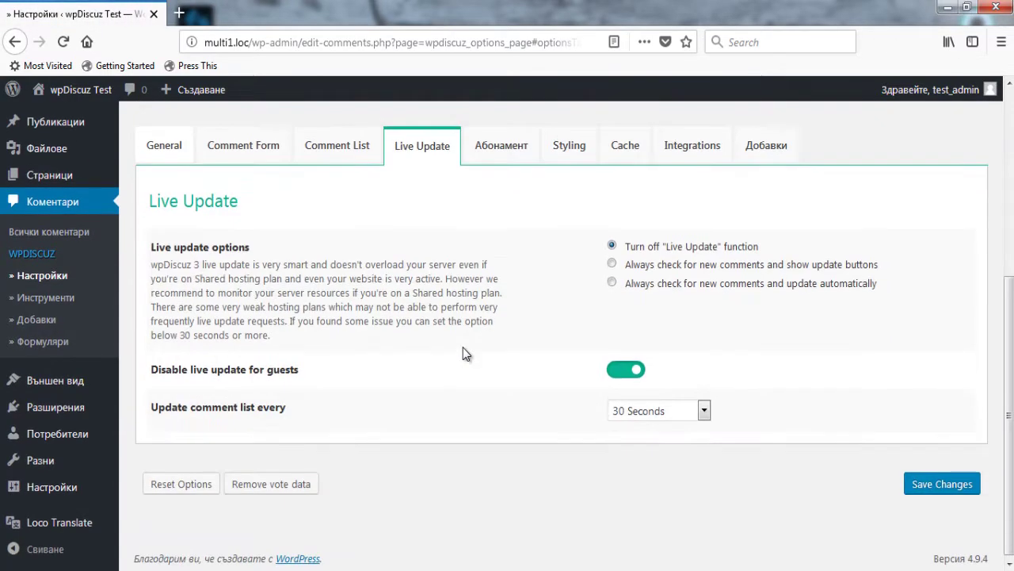
scroll(463, 349, "up", 2)
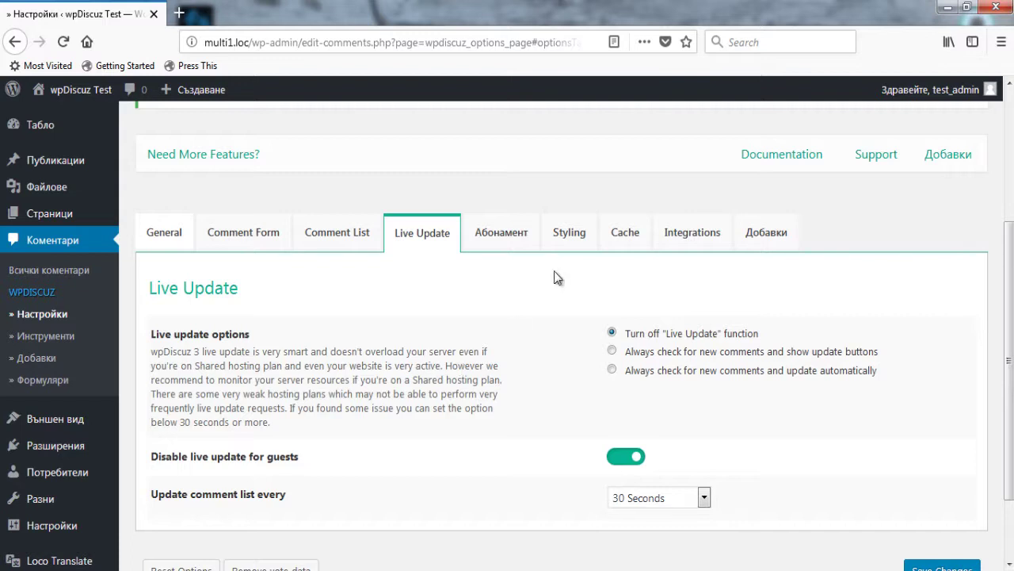
left_click(511, 234)
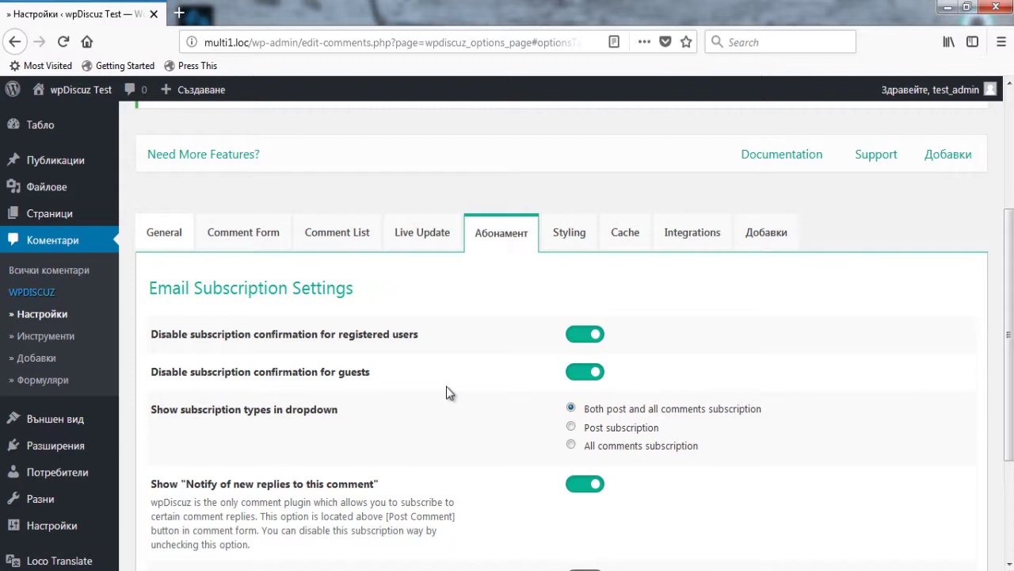
- Examine the remaining email subscription options and the background, color and custom CSS options in the Styling settings
scroll(440, 412, "down", 3)
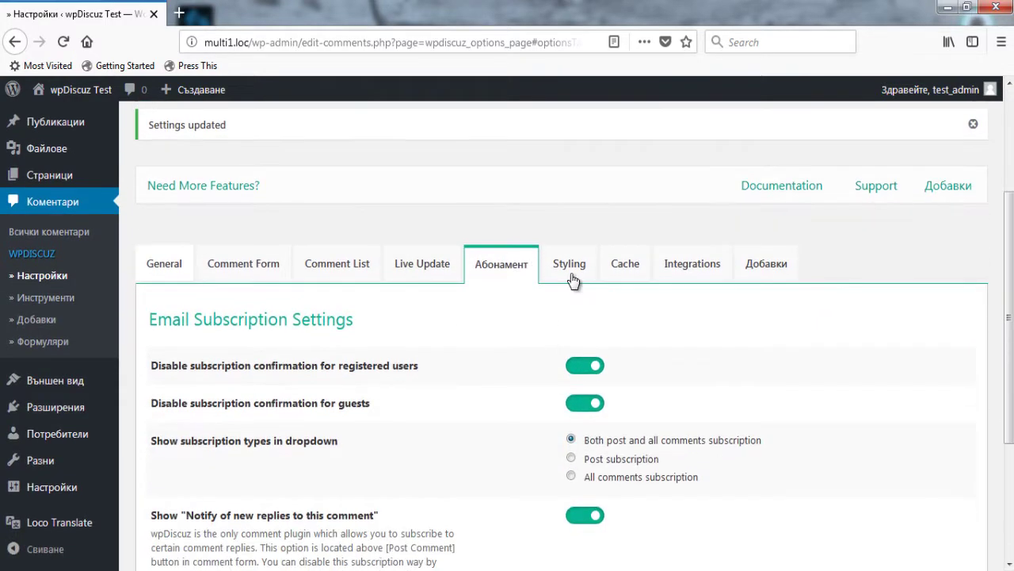
left_click(570, 270)
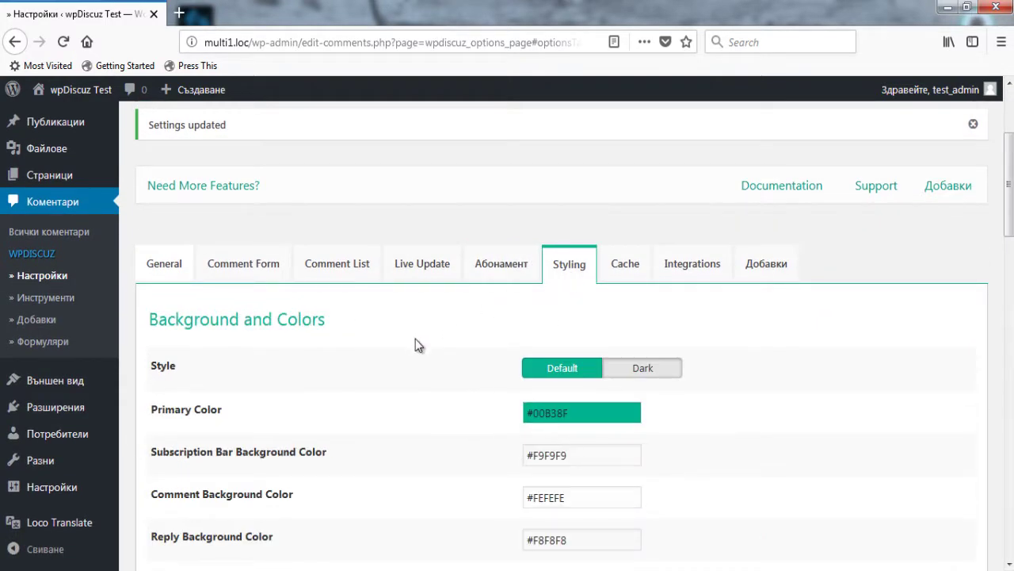
scroll(416, 338, "down", 7)
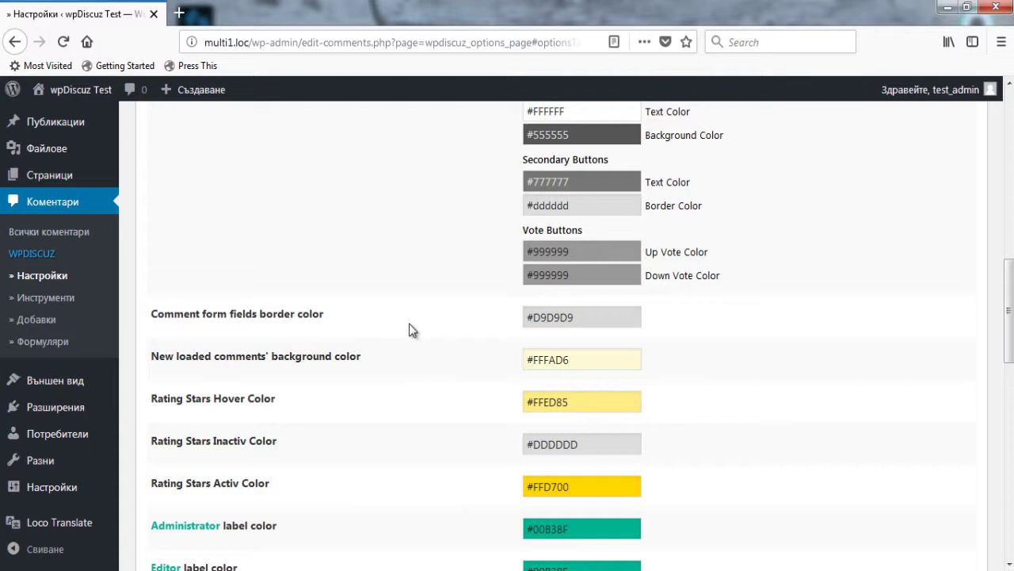
scroll(409, 323, "down", 8)
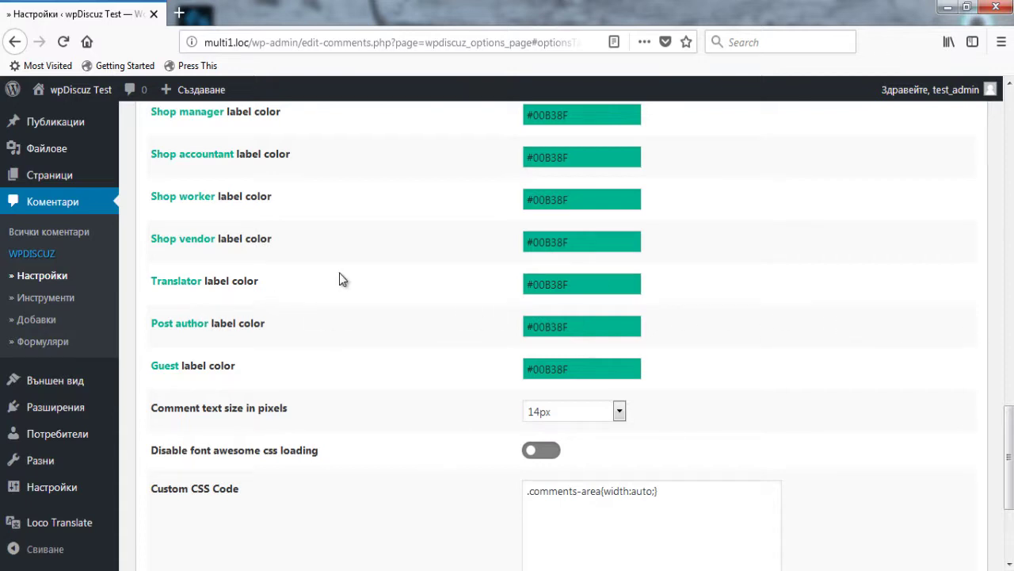
scroll(339, 272, "down", 3)
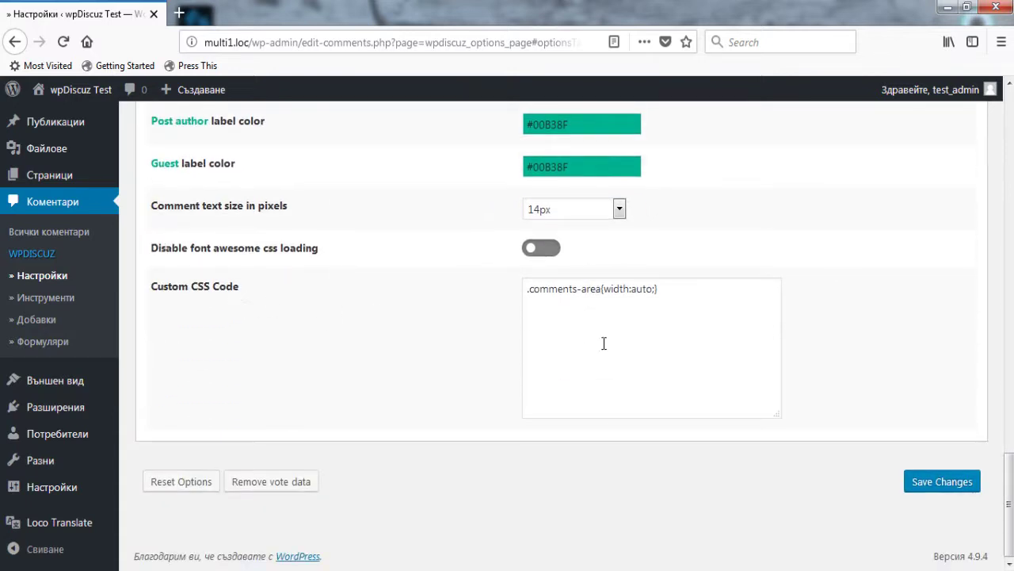
scroll(453, 306, "up", 7)
scroll(452, 306, "up", 12)
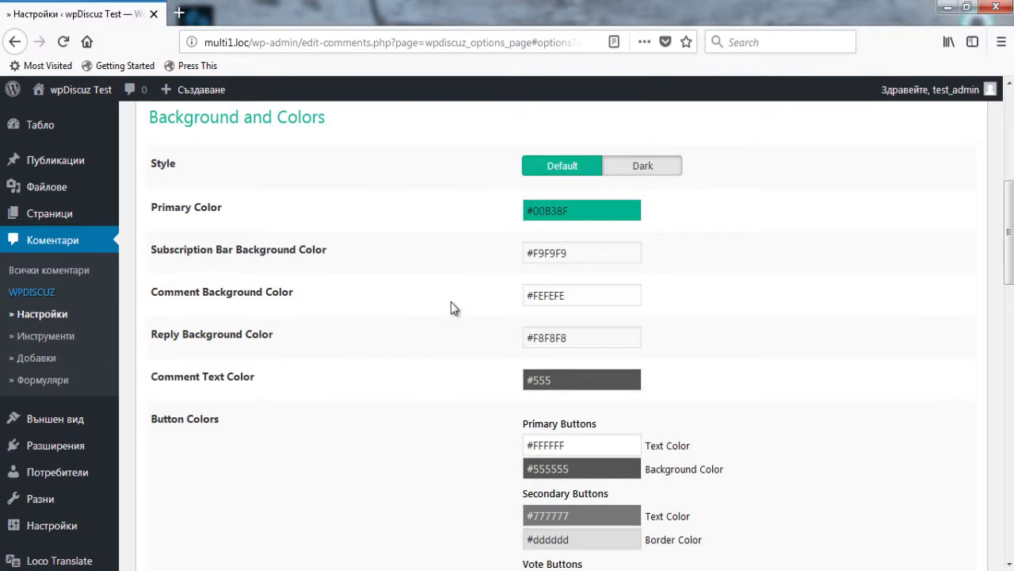
scroll(551, 270, "down", 2)
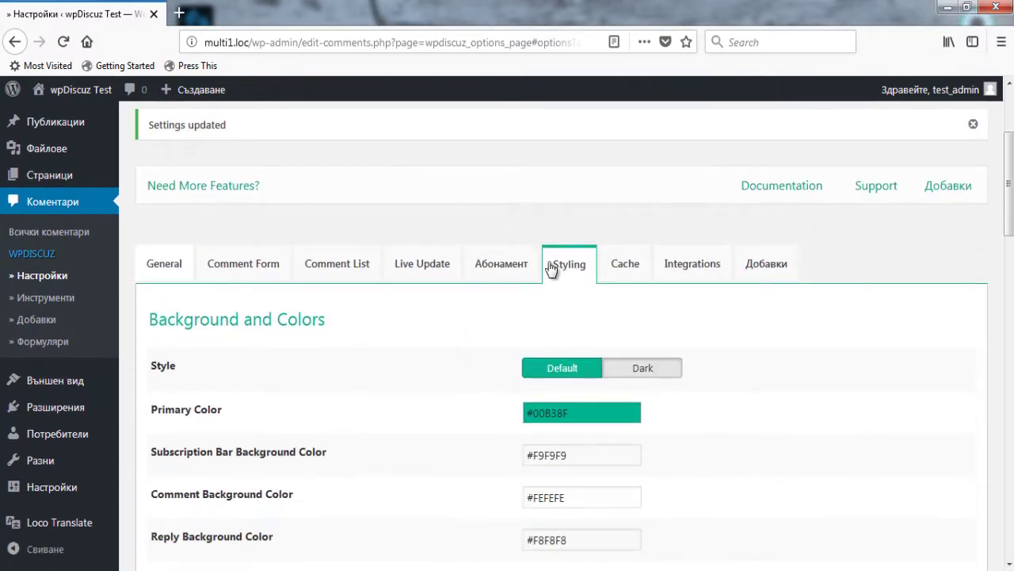
- Examine the Gravatar cache settings and the integration code for BuddyPress, Users Ultra, User Pro, Ultimate Member and MyCred
left_click(630, 264)
scroll(365, 336, "down", 2)
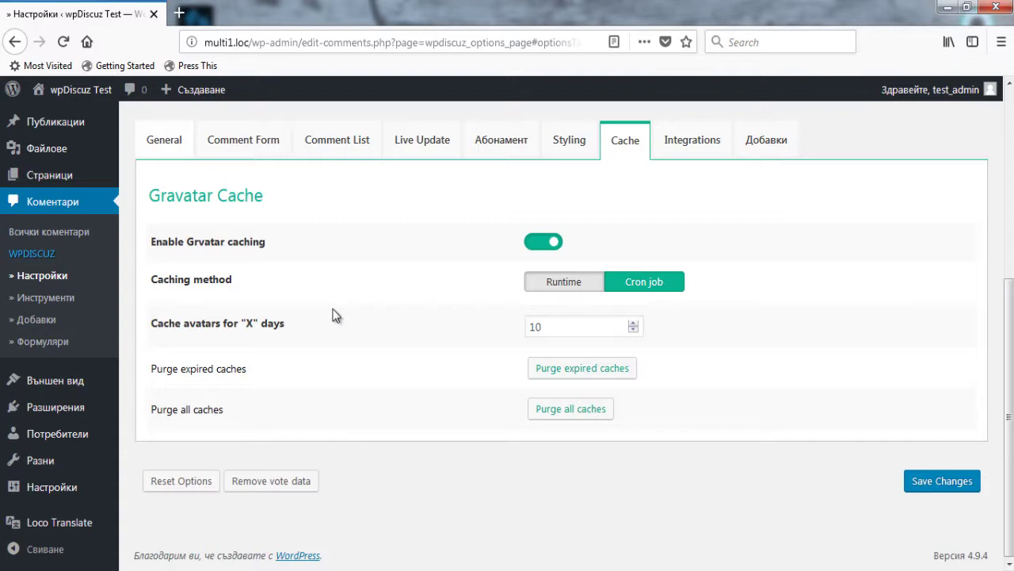
left_click(721, 140)
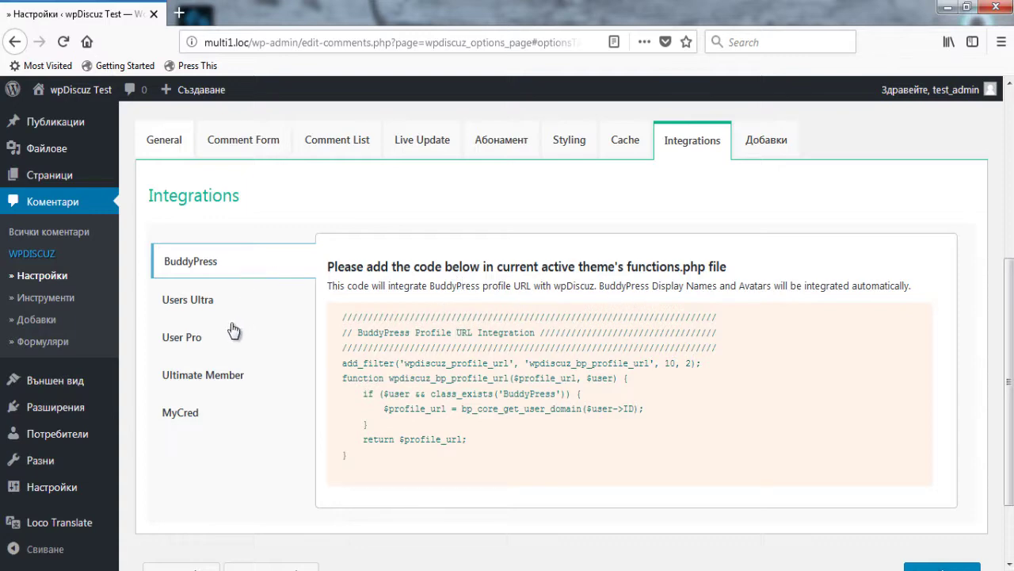
left_click(199, 315)
left_click(192, 337)
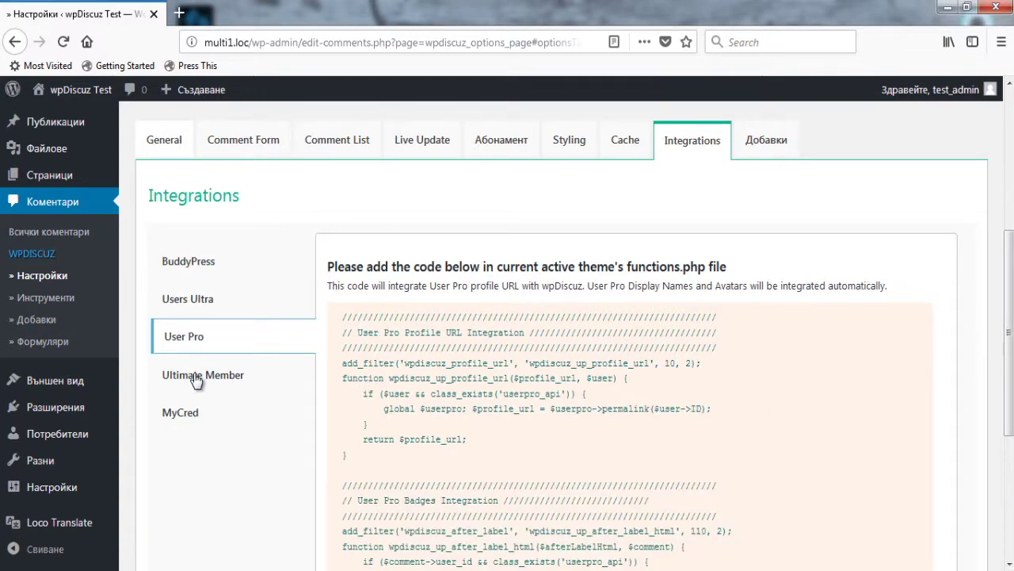
left_click(195, 376)
left_click(187, 416)
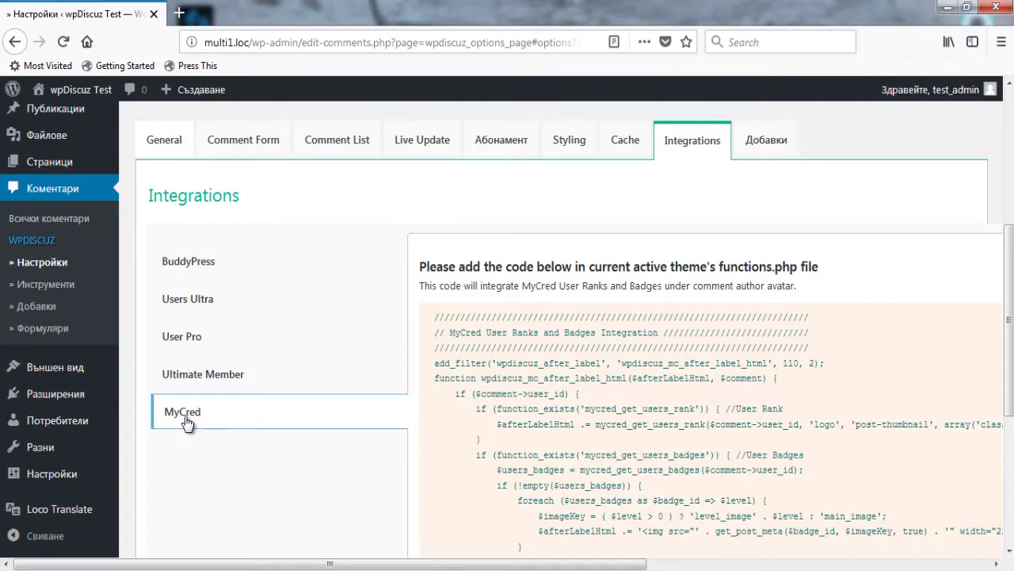
left_click(202, 264)
- View the demo addon settings and the export options on the wpDiscuz Tools page
left_click(746, 139)
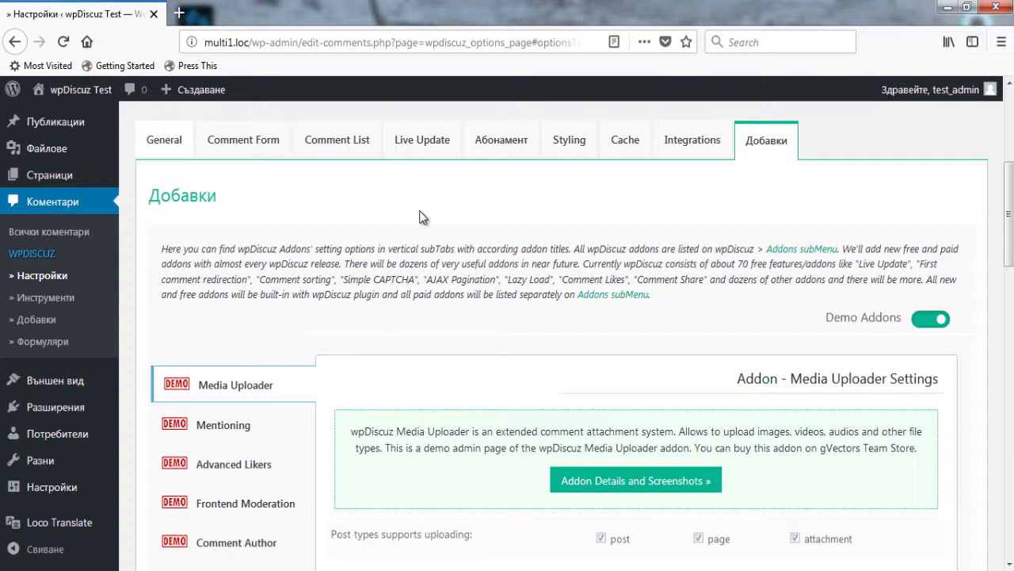
left_click(48, 302)
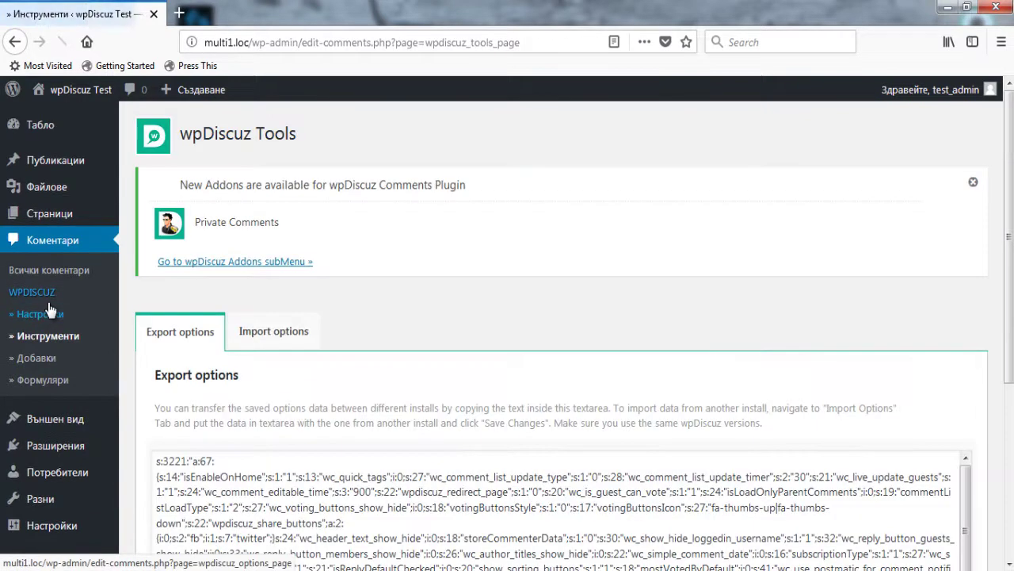
scroll(448, 229, "down", 5)
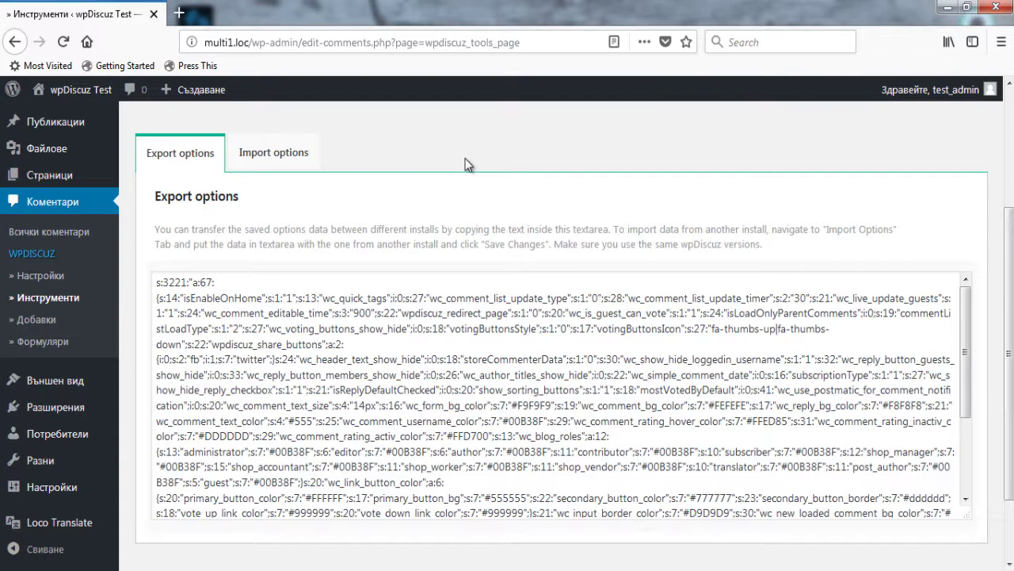
- Browse the available wpDiscuz add-ons on the Addons page
left_click(28, 325)
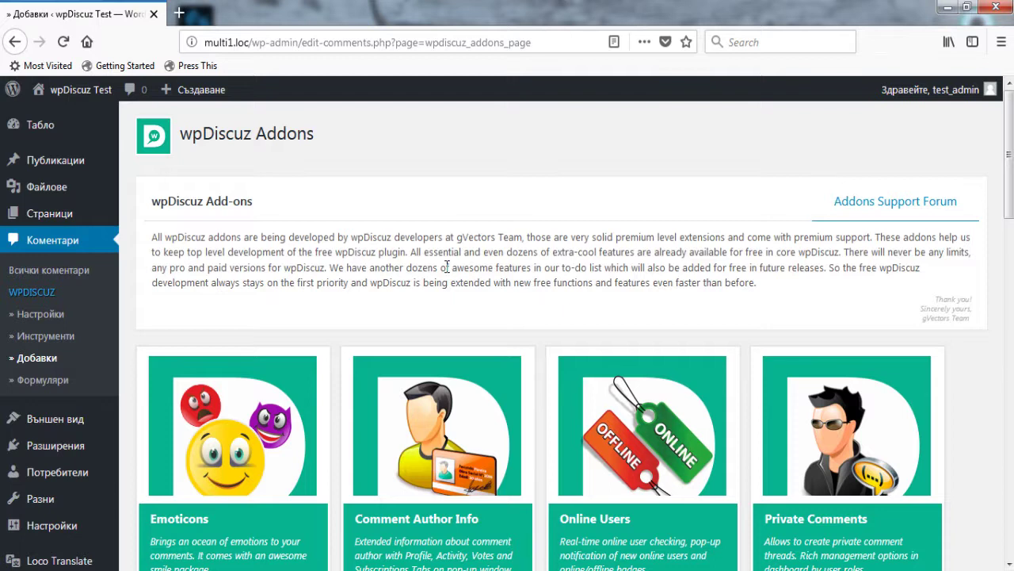
scroll(446, 266, "down", 9)
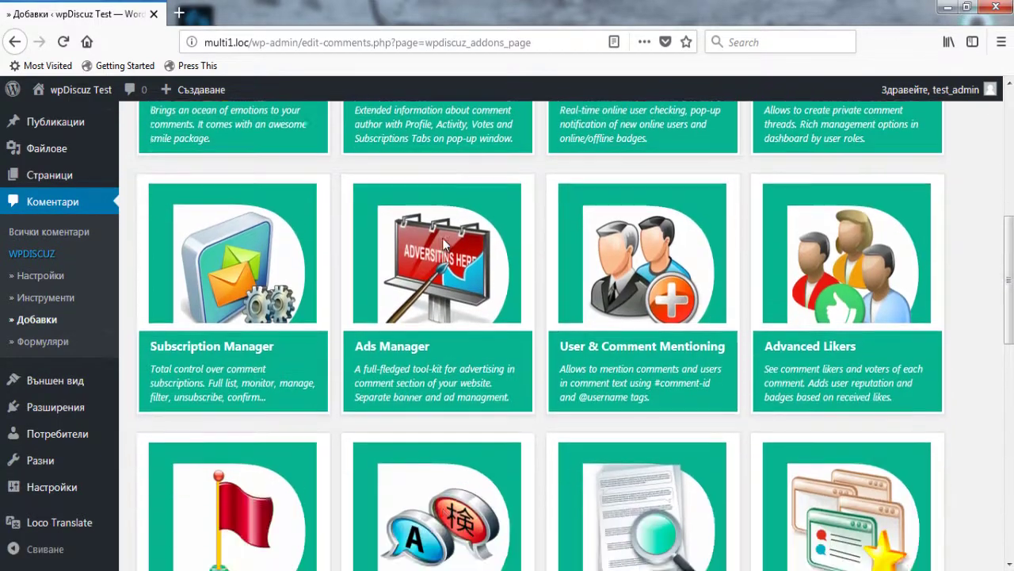
scroll(390, 294, "up", 2)
scroll(363, 293, "up", 4)
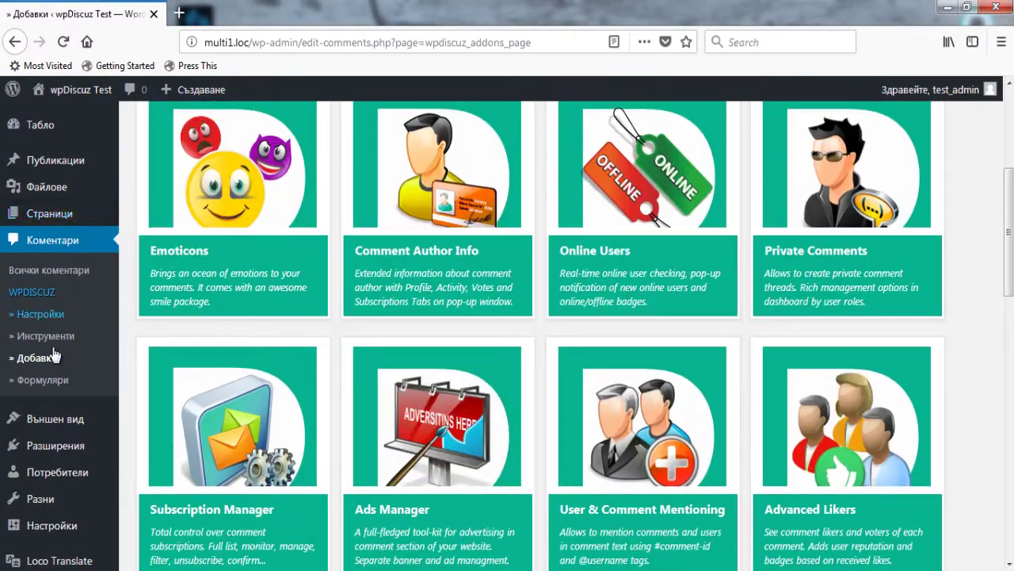
- Open the Default Form for editing from the list of wpDiscuz forms
left_click(41, 381)
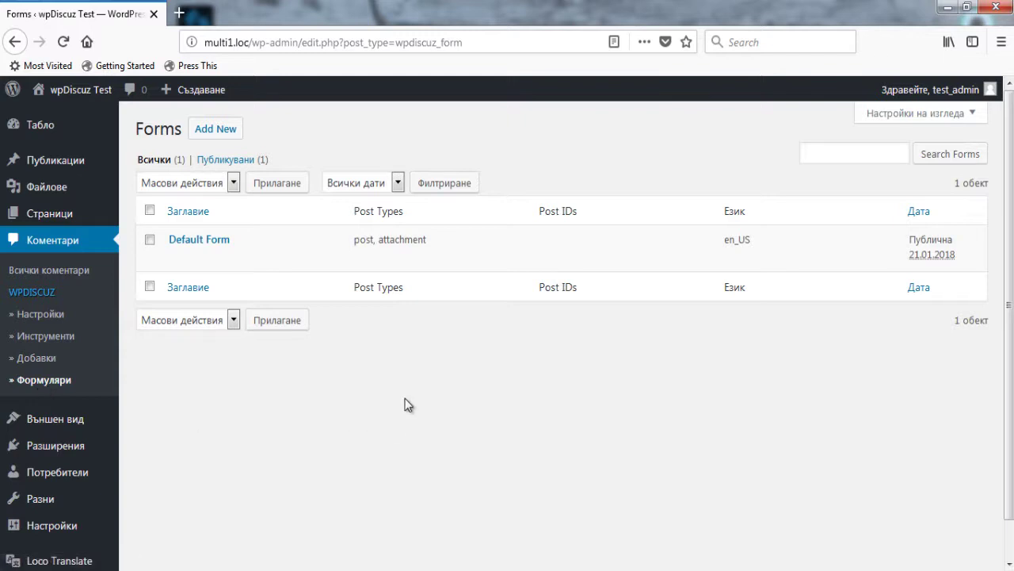
mouse_move(197, 252)
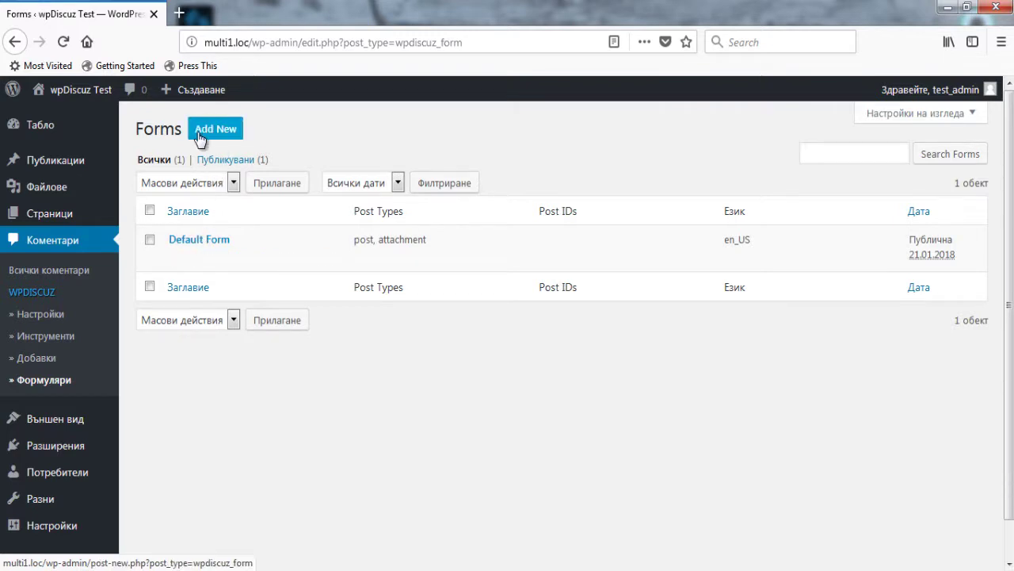
left_click(215, 184)
left_click(216, 183)
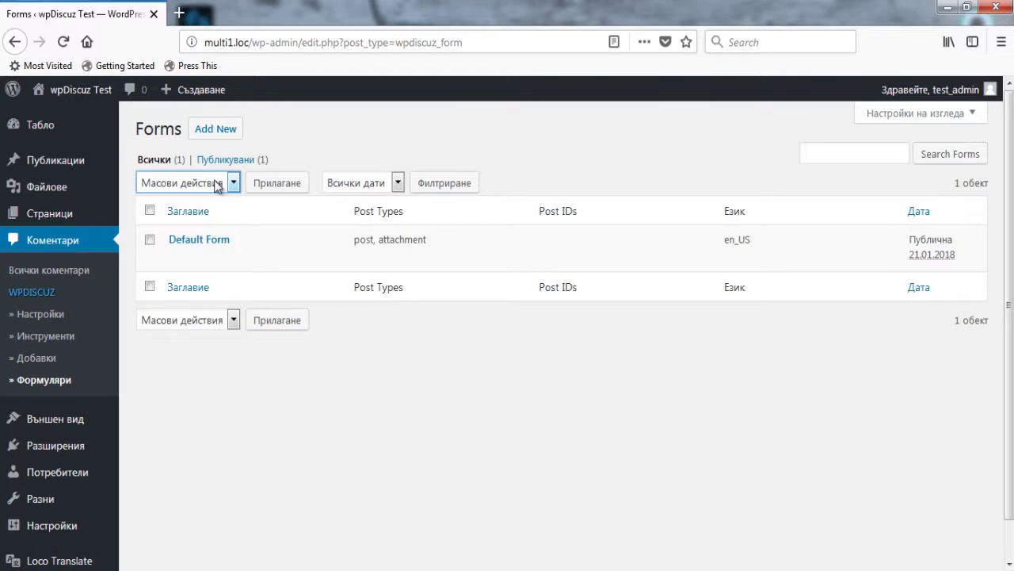
left_click(212, 276)
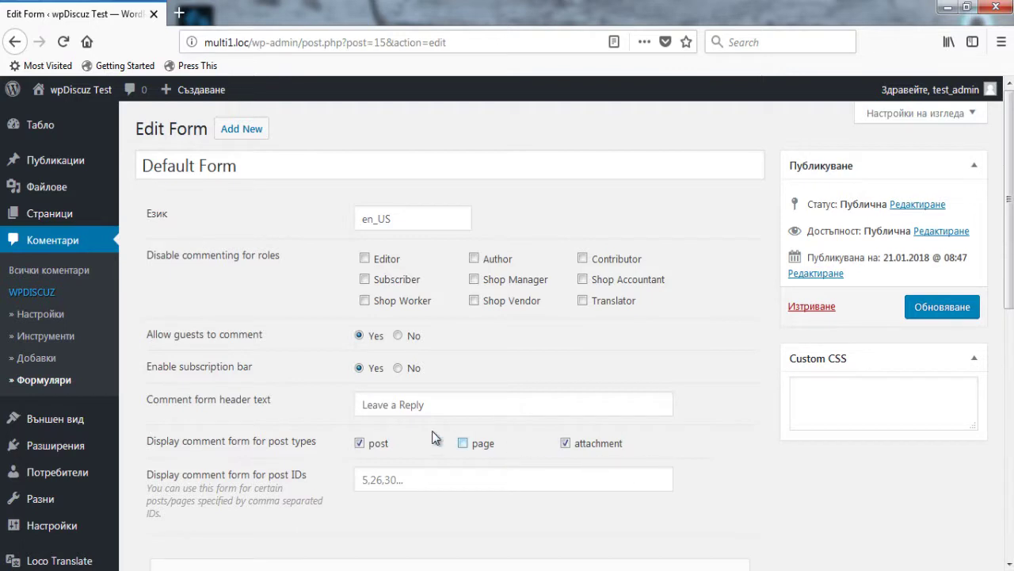
- Display the comment form for the page post type and stop displaying it for attachments
left_click(464, 445)
left_click(565, 443)
scroll(703, 432, "down", 1)
scroll(703, 432, "down", 3)
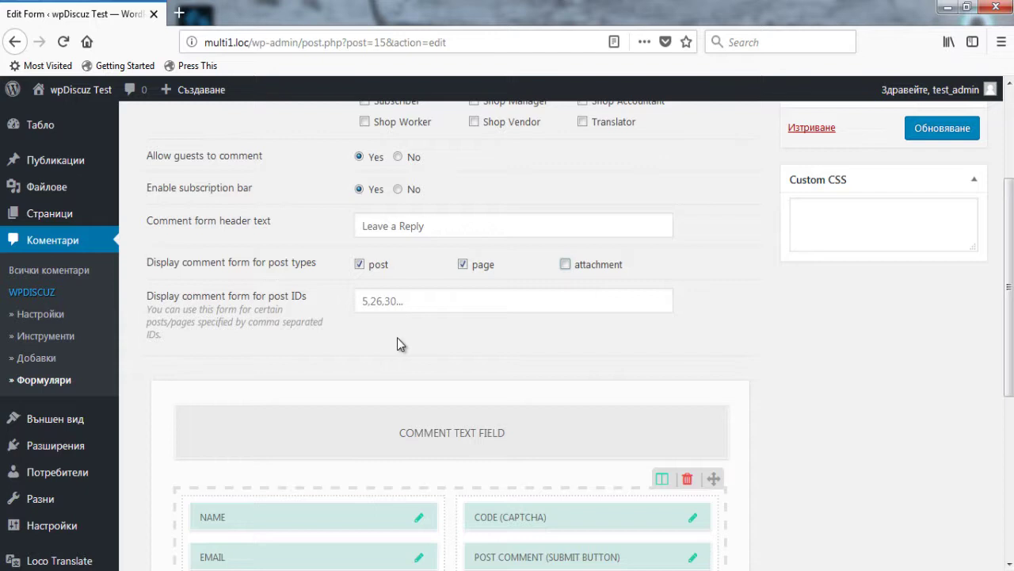
- Move the Email field above the Name field and try to delete the row of default fields
scroll(871, 258, "down", 3)
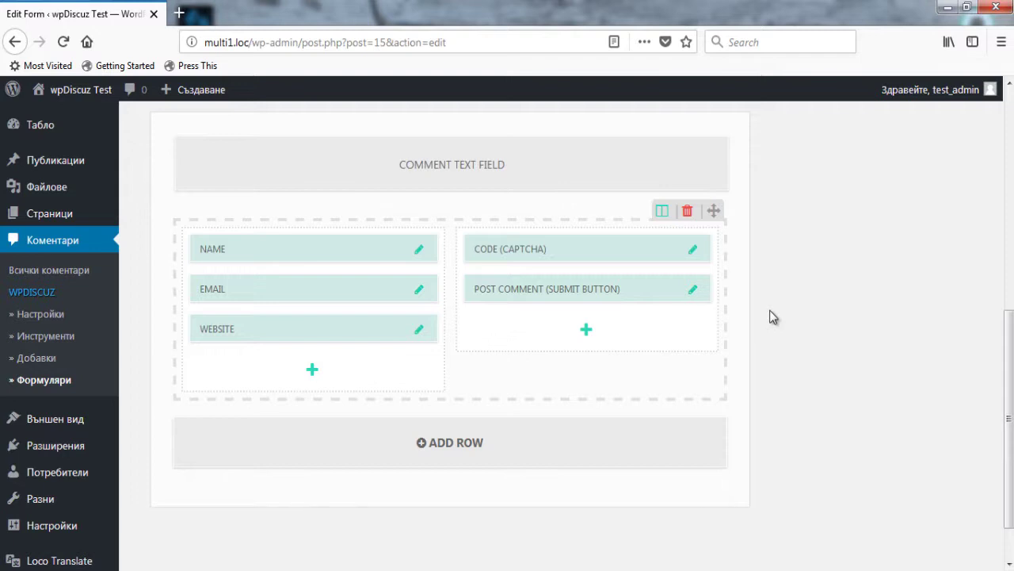
left_click_drag(259, 288, 253, 248)
left_click(687, 210)
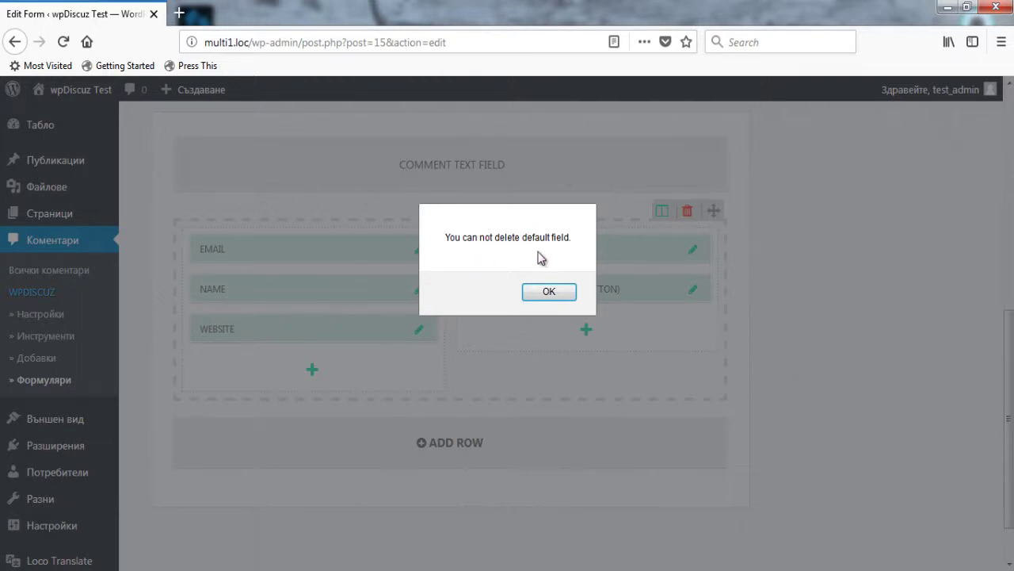
left_click(549, 292)
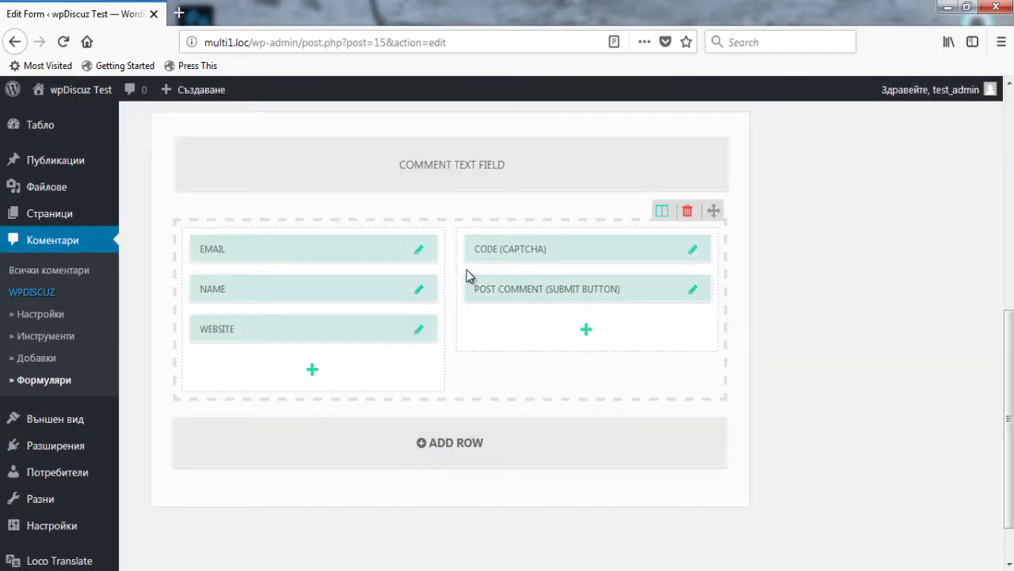
- Make both the Email and Name fields of the comment form optional
left_click(420, 251)
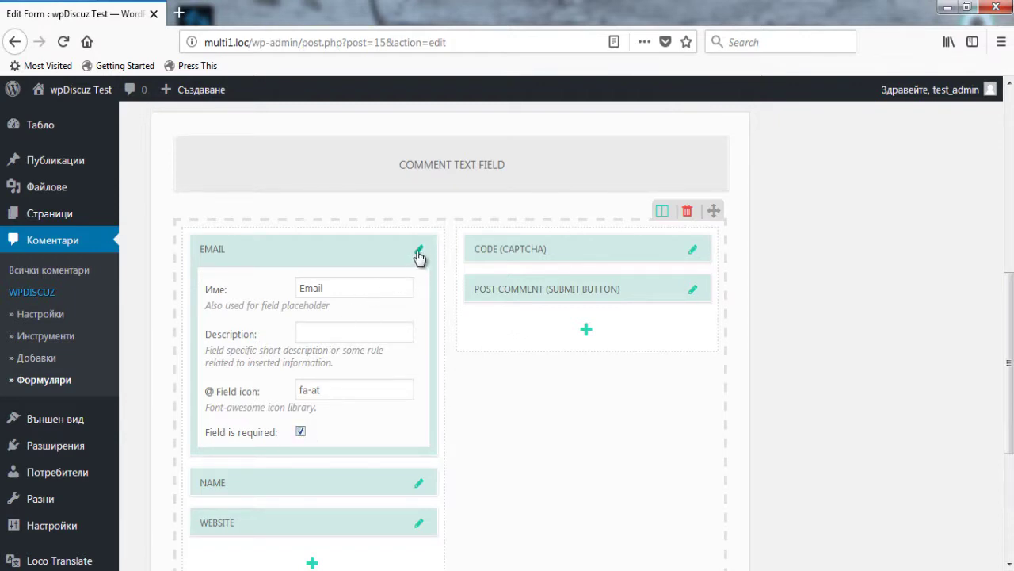
left_click(300, 431)
left_click(419, 251)
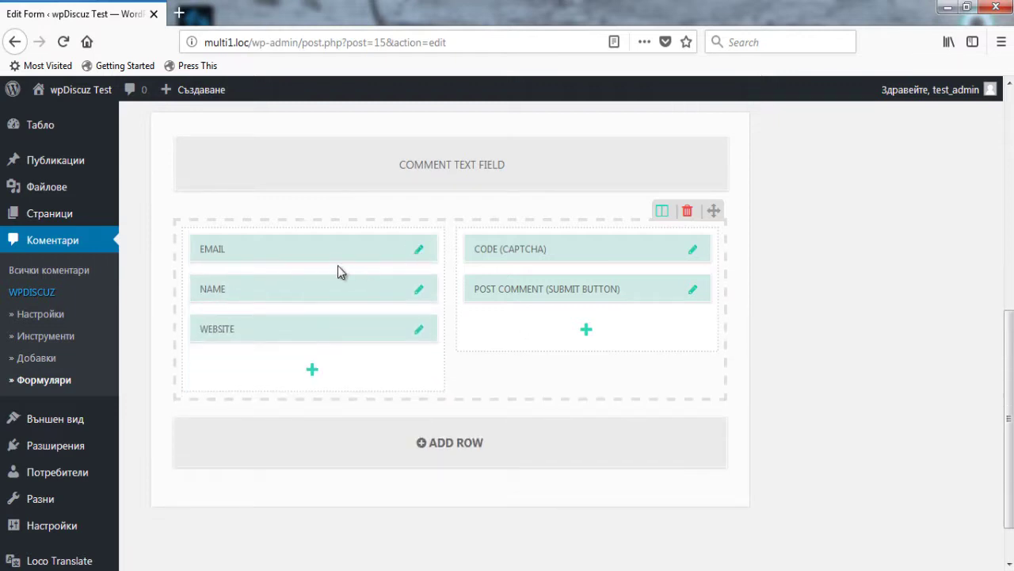
left_click(419, 293)
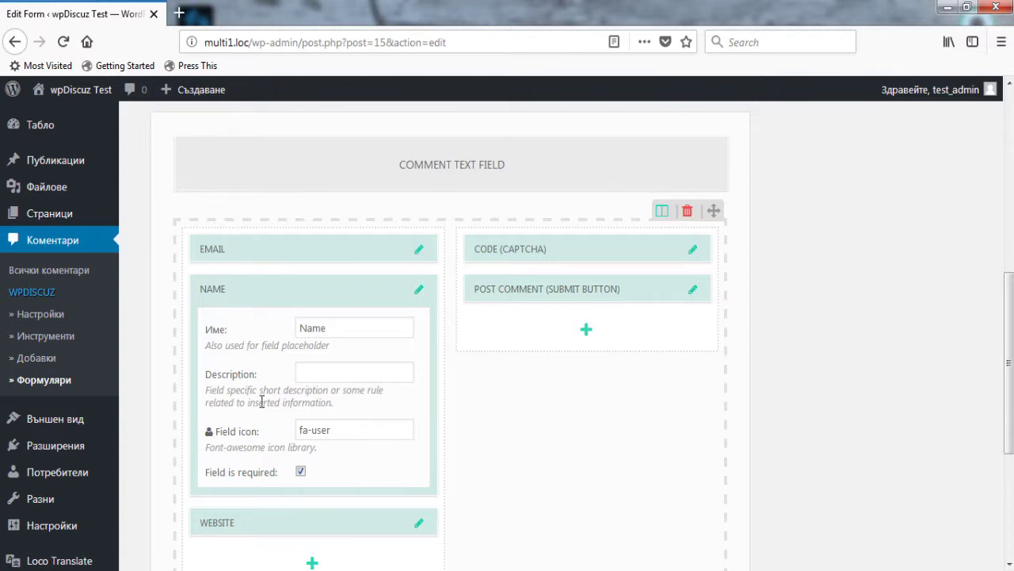
left_click(301, 472)
- Disable the Website field in the comment form
scroll(317, 371, "down", 4)
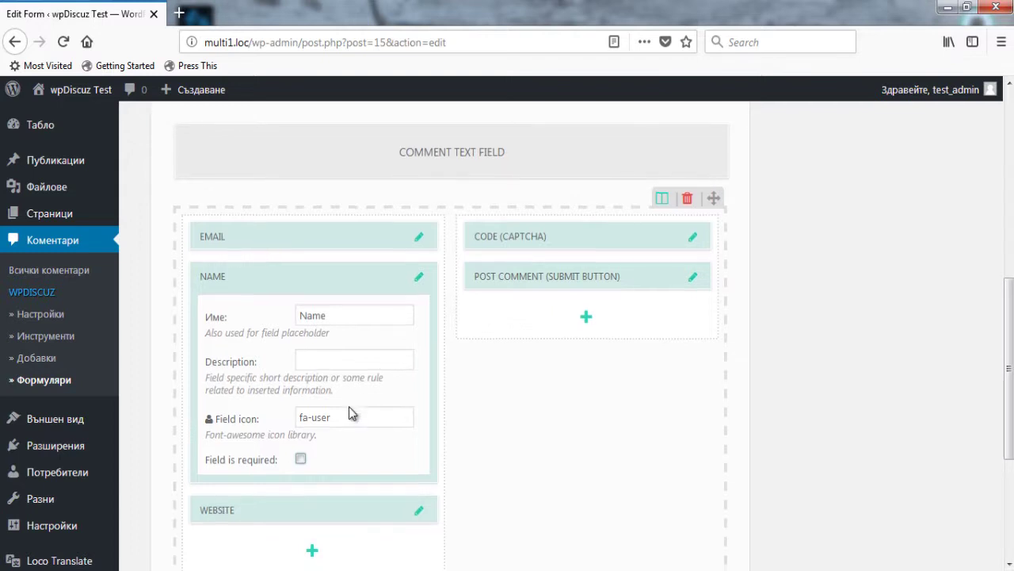
left_click(420, 347)
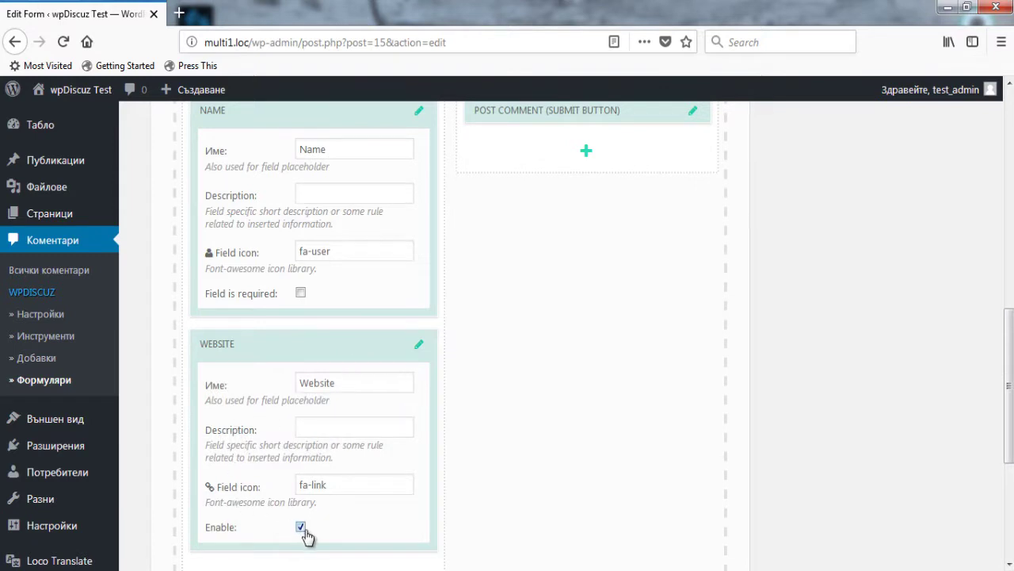
left_click(301, 528)
scroll(396, 349, "up", 5)
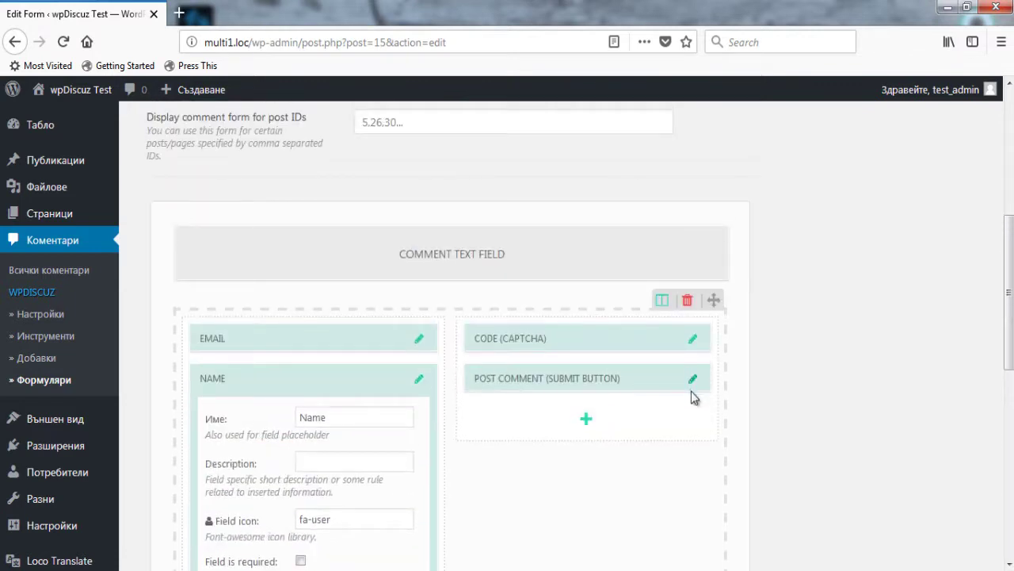
- Add a new empty row below the default fields of the comment form
scroll(439, 386, "down", 8)
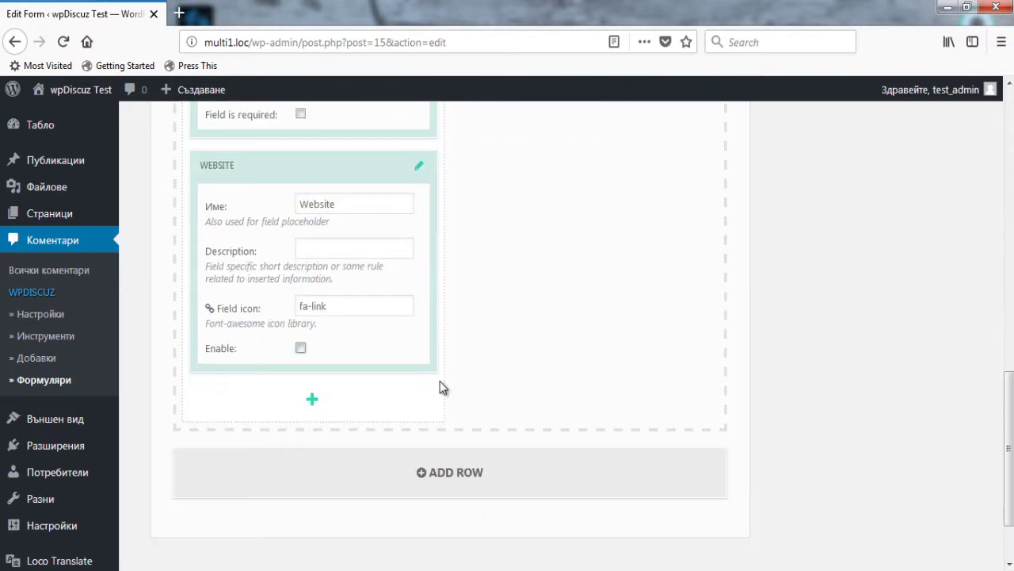
left_click(435, 481)
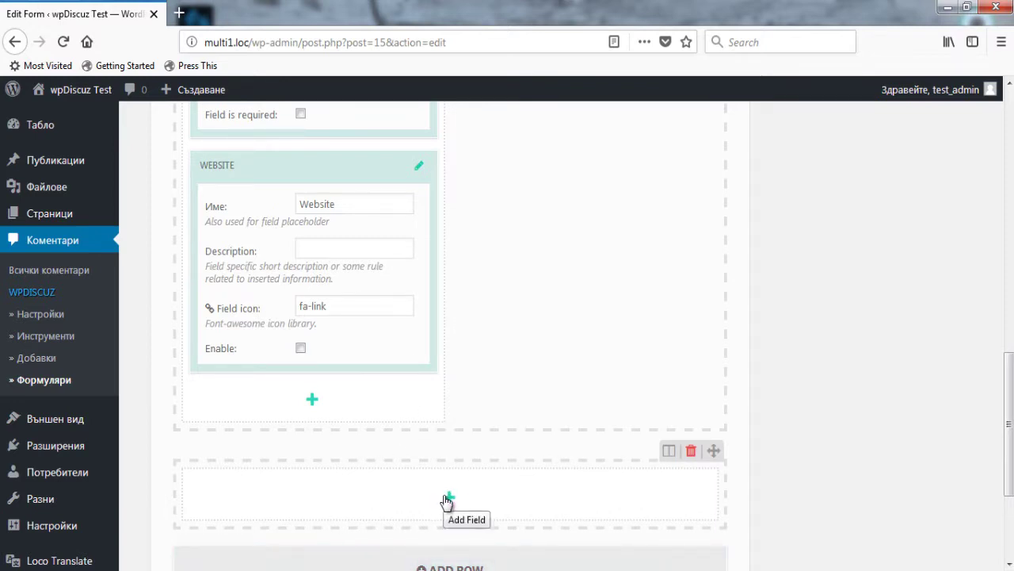
scroll(595, 274, "up", 3)
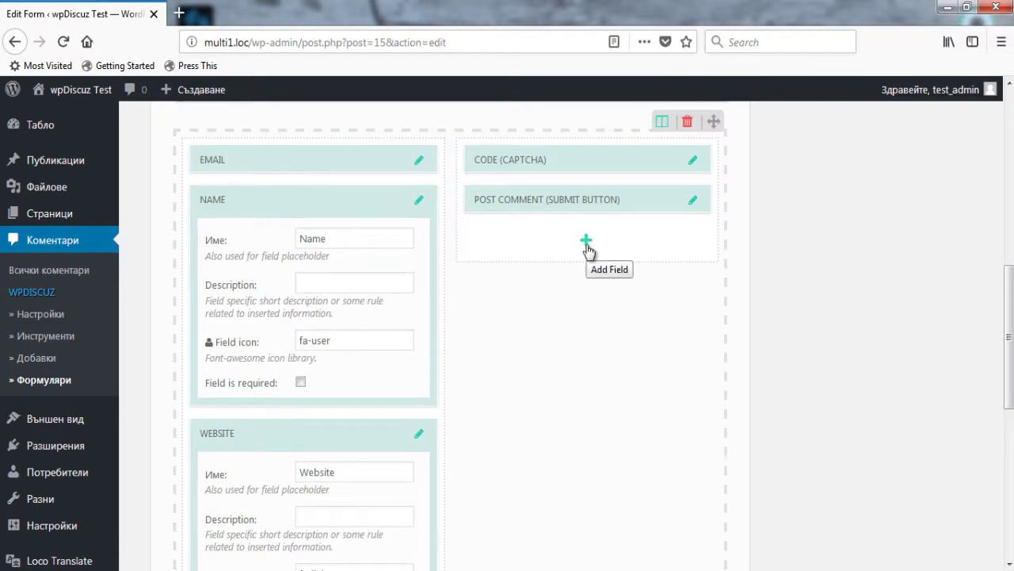
scroll(536, 344, "down", 5)
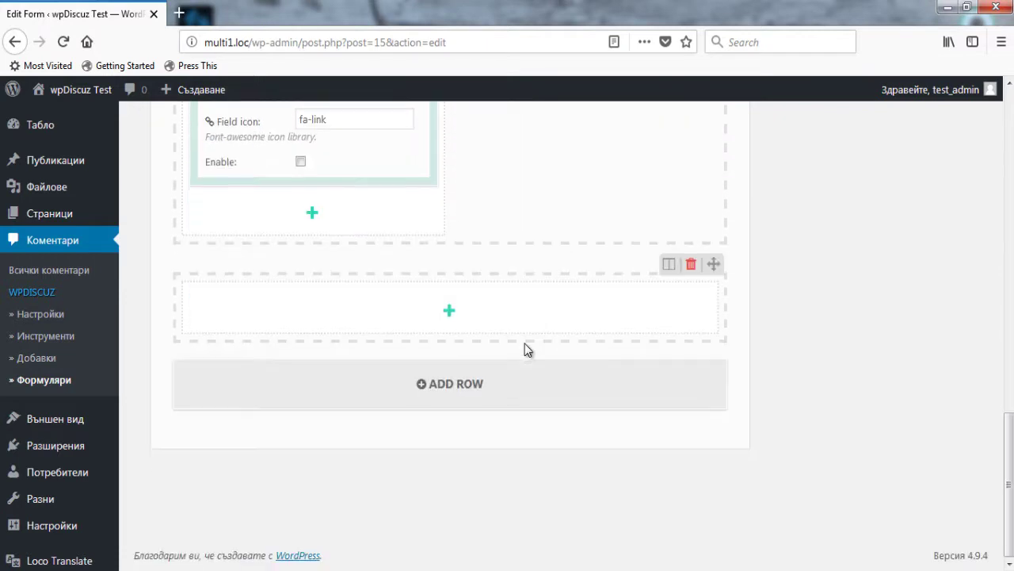
- Start a Multiple Choice (checkbox) field in the new empty row and name it Consent
left_click(450, 312)
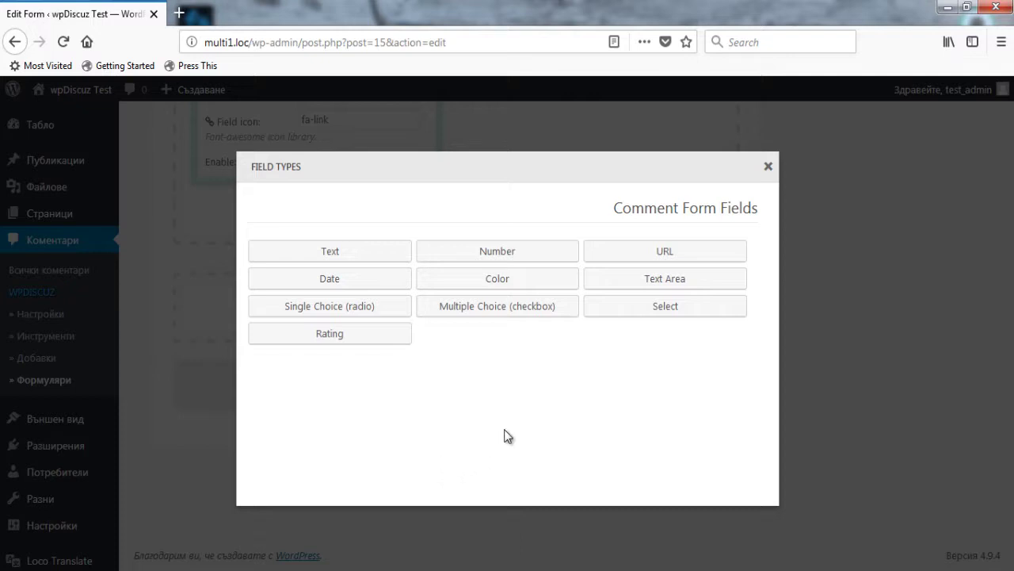
left_click(446, 309)
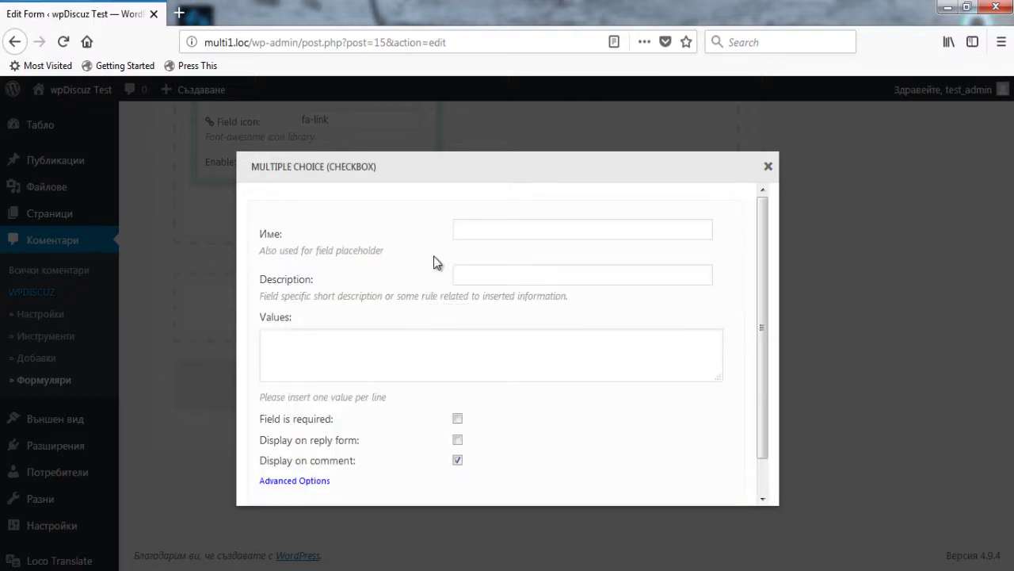
left_click(486, 233)
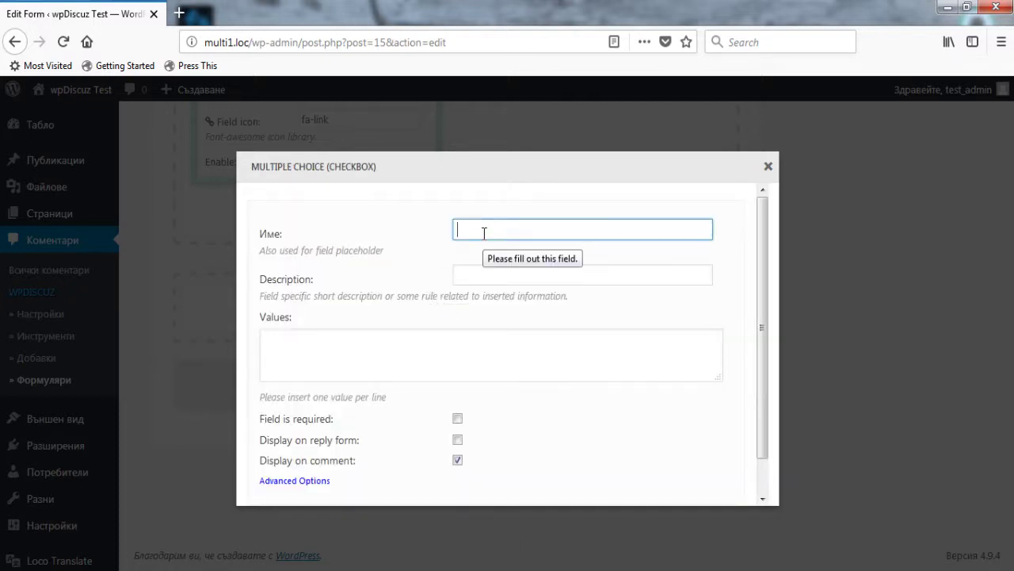
type("Consent")
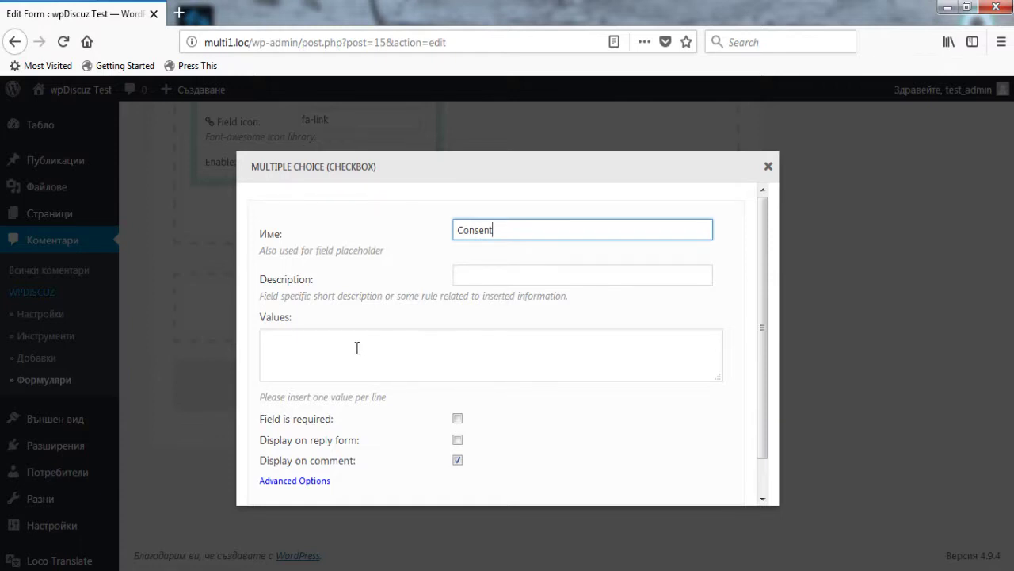
- Make the Consent field required, show it on the reply form but not on comments, and try to add it to the form
scroll(355, 365, "down", 1)
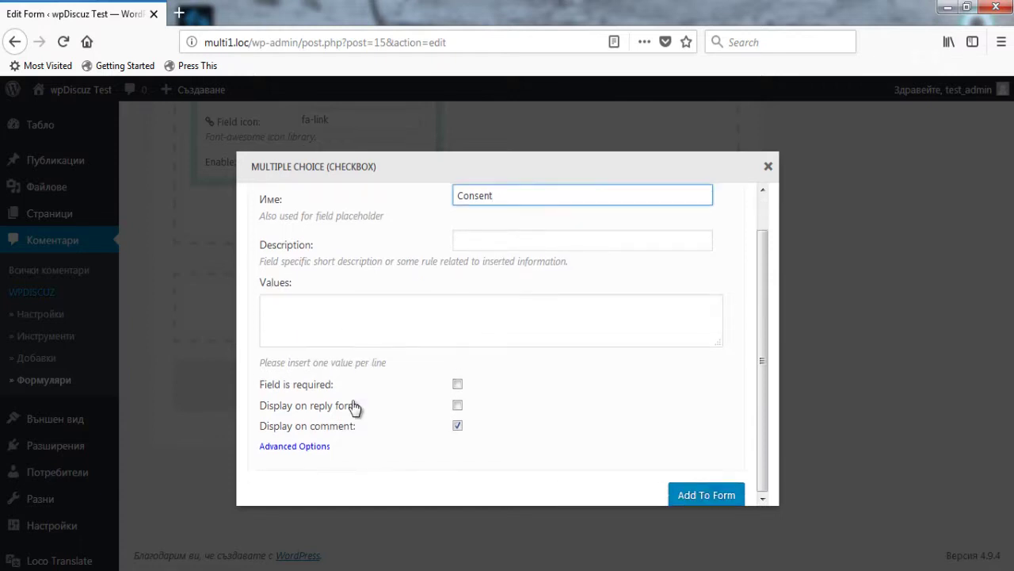
left_click(459, 428)
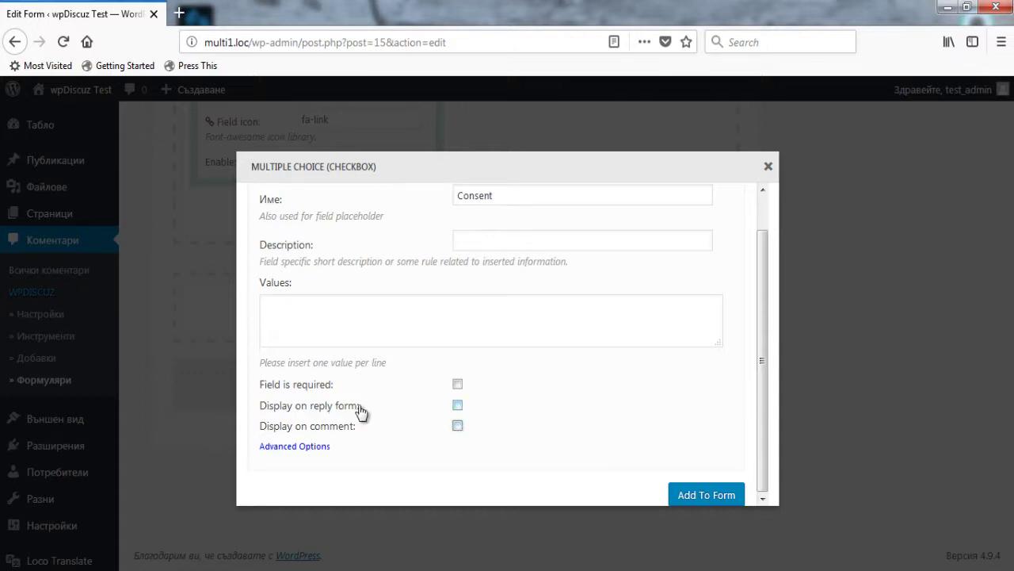
left_click(459, 386)
left_click(457, 407)
left_click(699, 497)
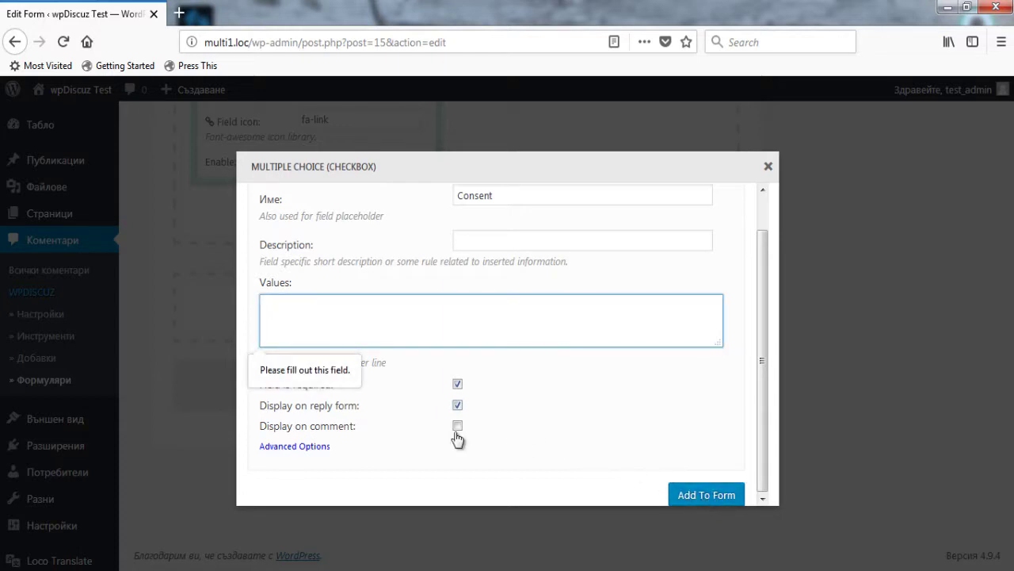
- Enter Consent as the checkbox field's only value and add the field to the form
left_click(368, 316)
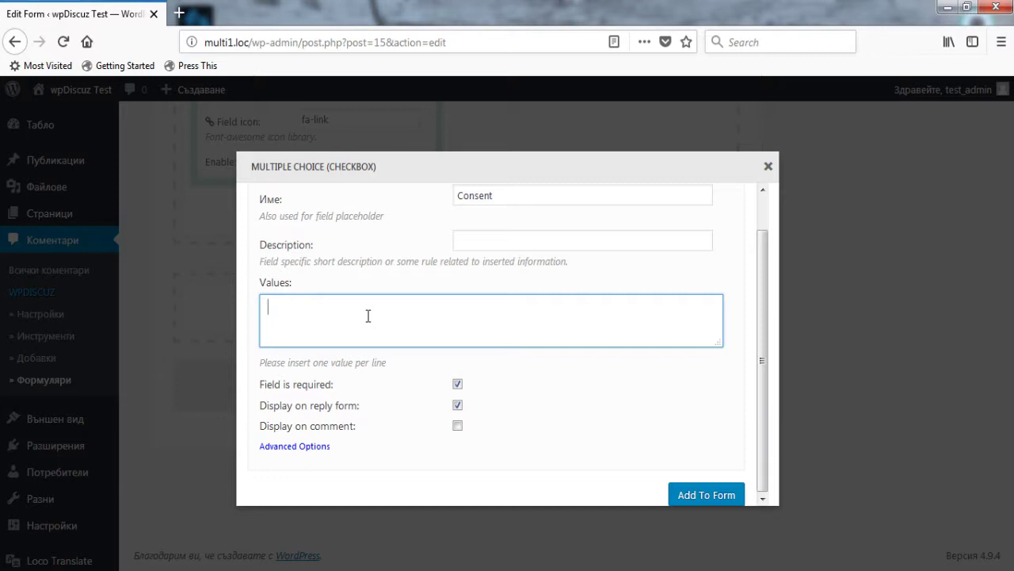
type("Consen")
key("BackSpace")
type("jnt")
key("BackSpace")
key("BackSpace")
key("BackSpace")
type("nt")
left_click(692, 493)
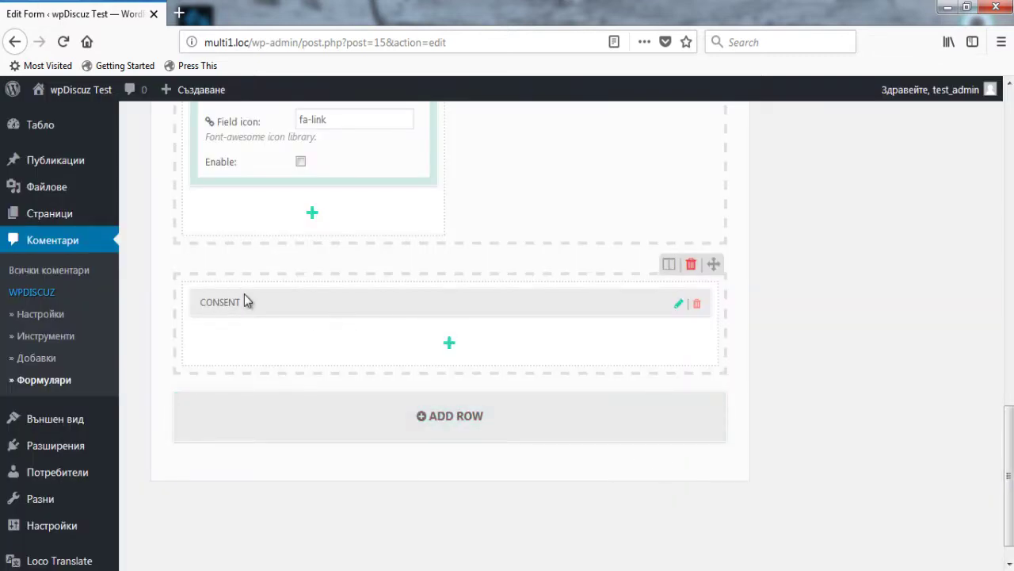
- Save the updated Default Form
scroll(957, 328, "up", 3)
scroll(957, 328, "up", 10)
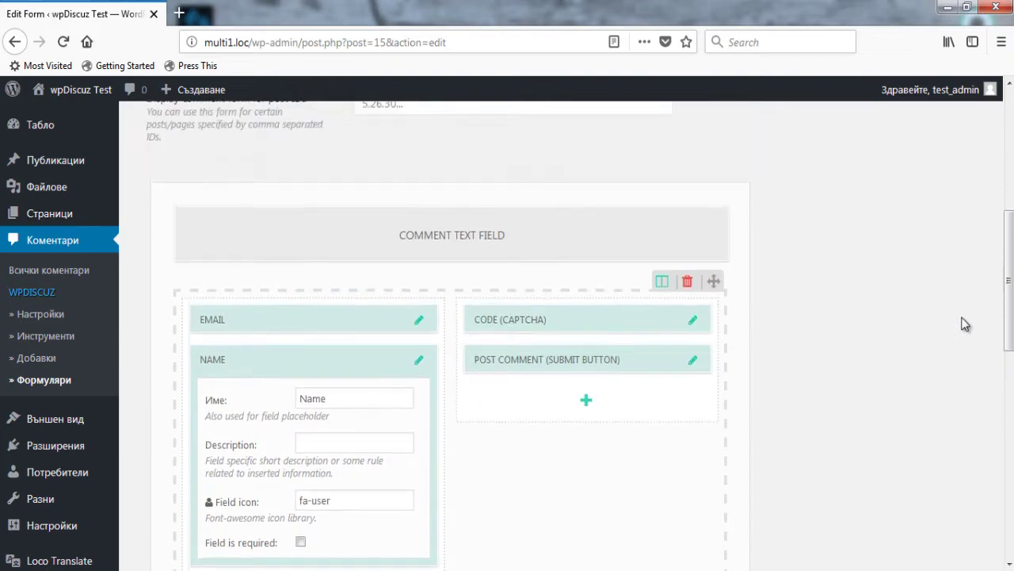
left_click(940, 301)
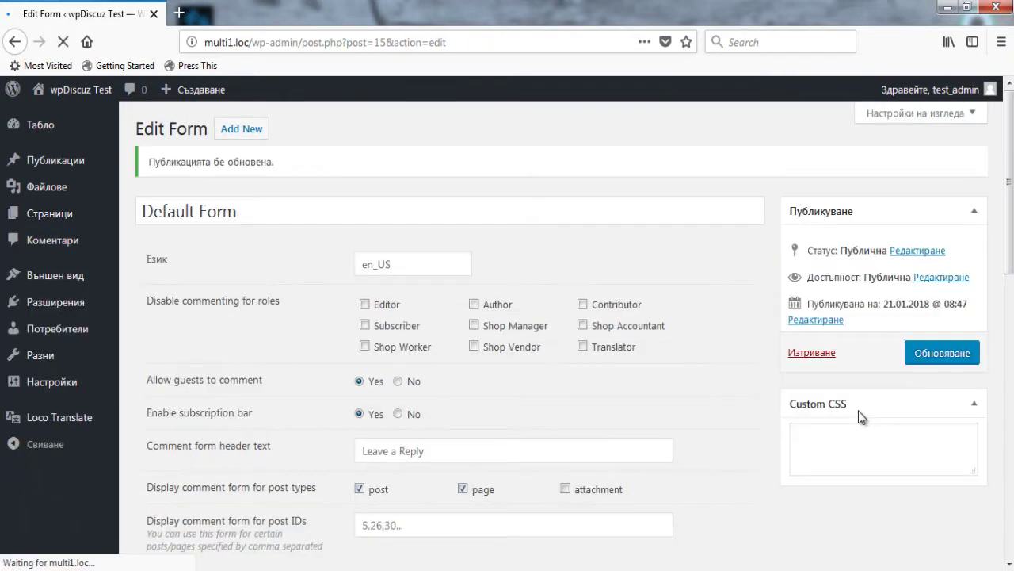
- Visit the site, open the Hello World 2 post and expand its comment form to check the fields as a logged-in user
left_click(81, 89)
scroll(125, 245, "down", 5)
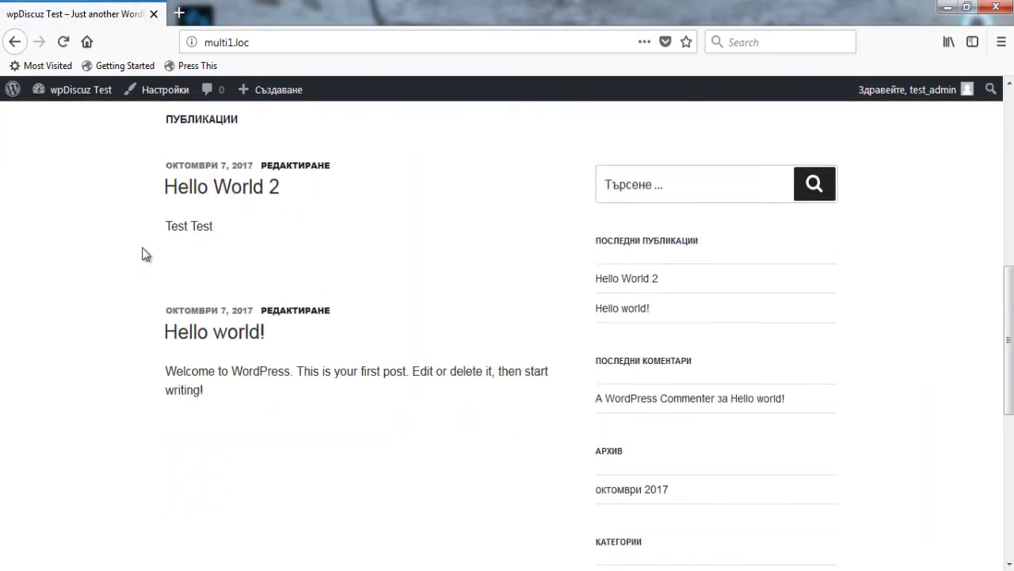
left_click(177, 267)
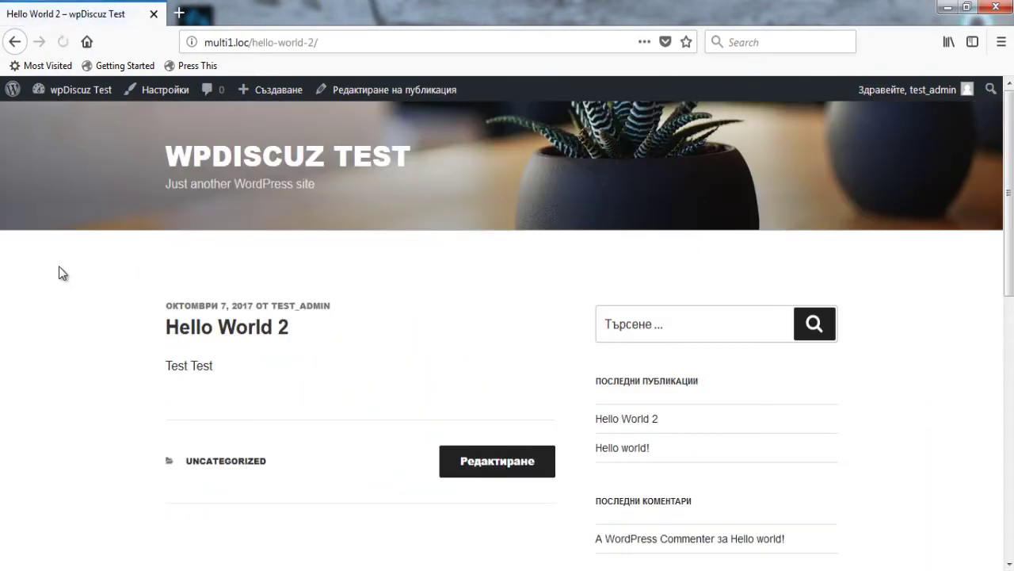
scroll(61, 273, "down", 10)
scroll(61, 273, "up", 2)
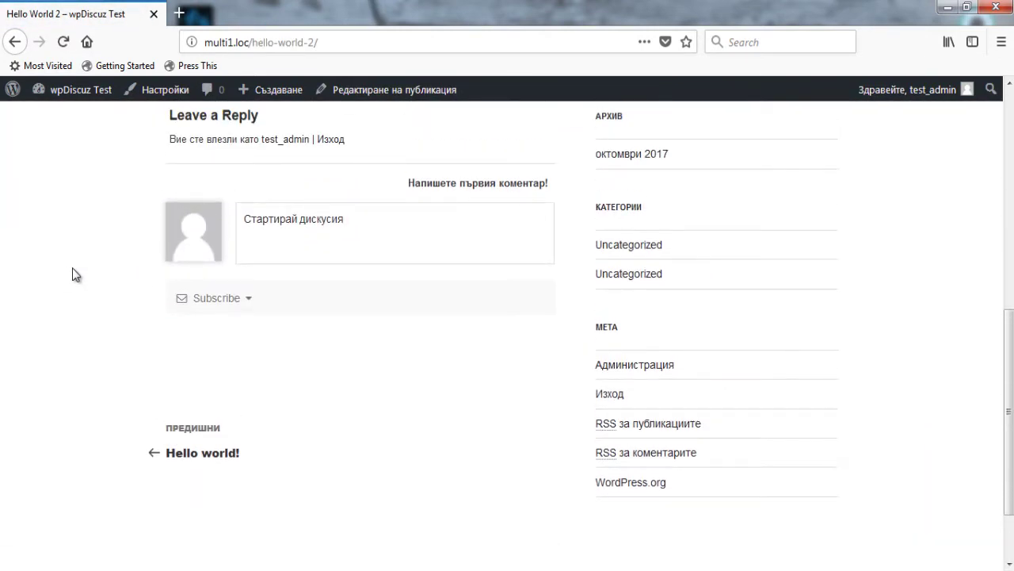
left_click(286, 235)
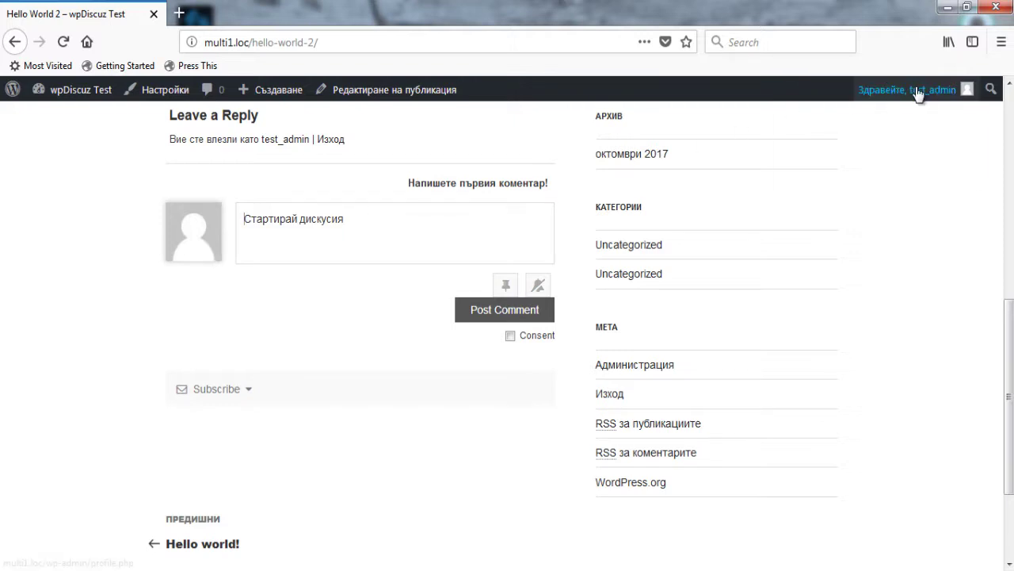
- Log out of the admin account and return to the site's front page
mouse_move(920, 89)
left_click(866, 169)
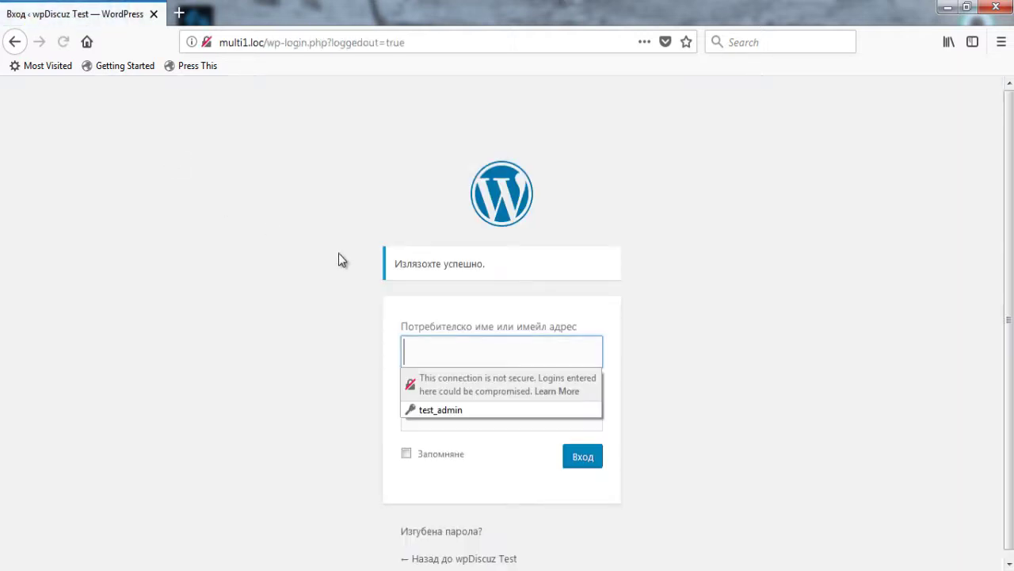
left_click(504, 558)
- Open the Hello World 2 post as a guest and expand its comment form to examine the fields
scroll(223, 267, "down", 6)
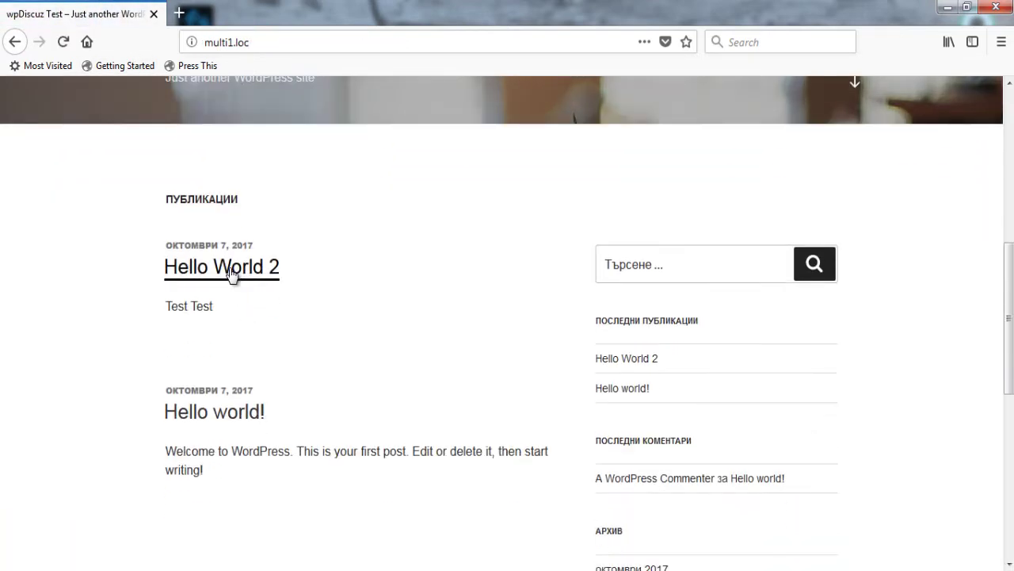
left_click(231, 271)
scroll(87, 247, "down", 4)
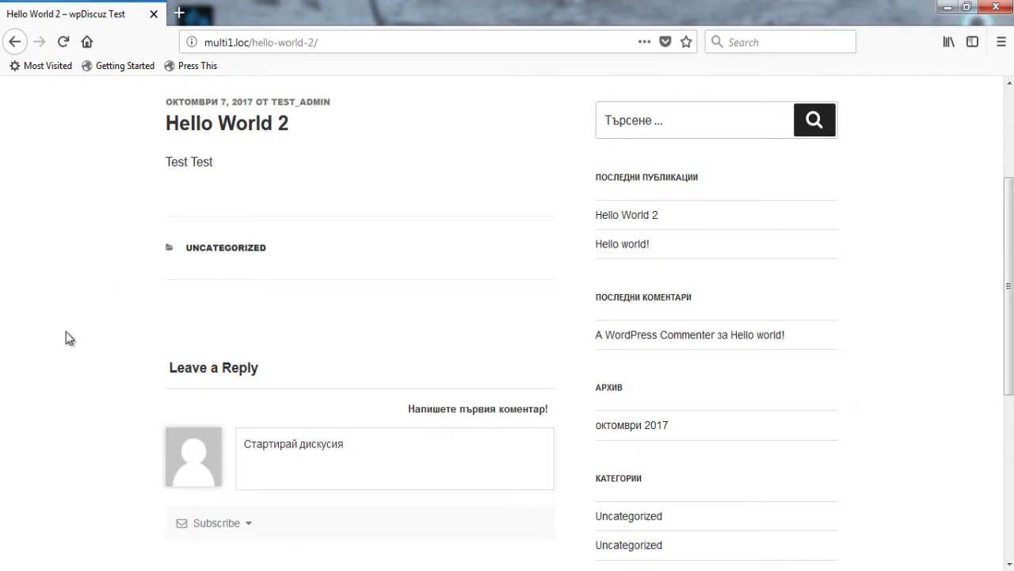
scroll(197, 274, "down", 6)
left_click(292, 199)
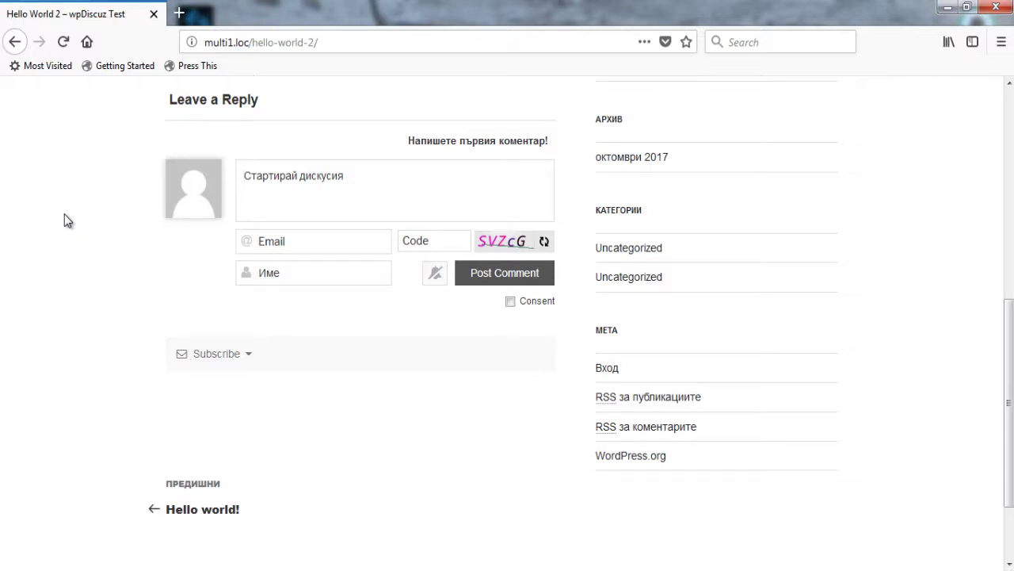
- Refresh the captcha code three times and try to post the comment with every field left empty
left_click(546, 241)
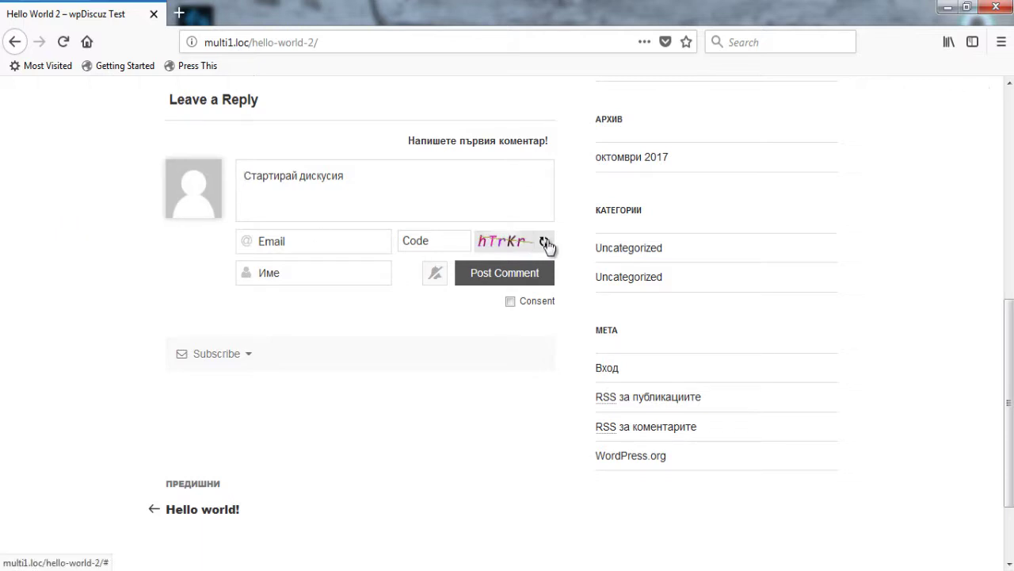
left_click(546, 242)
left_click(546, 243)
left_click(492, 274)
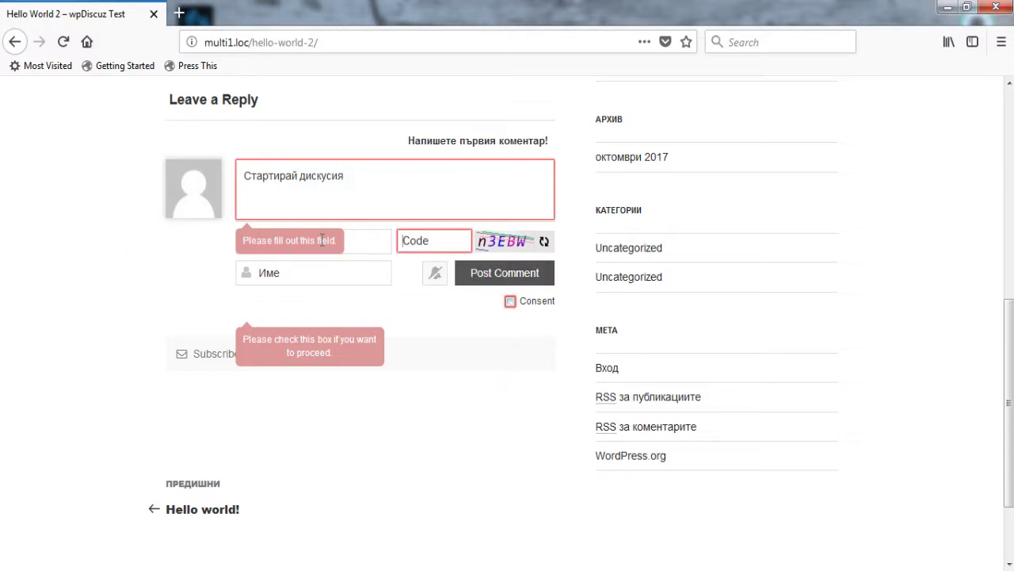
left_click(333, 198)
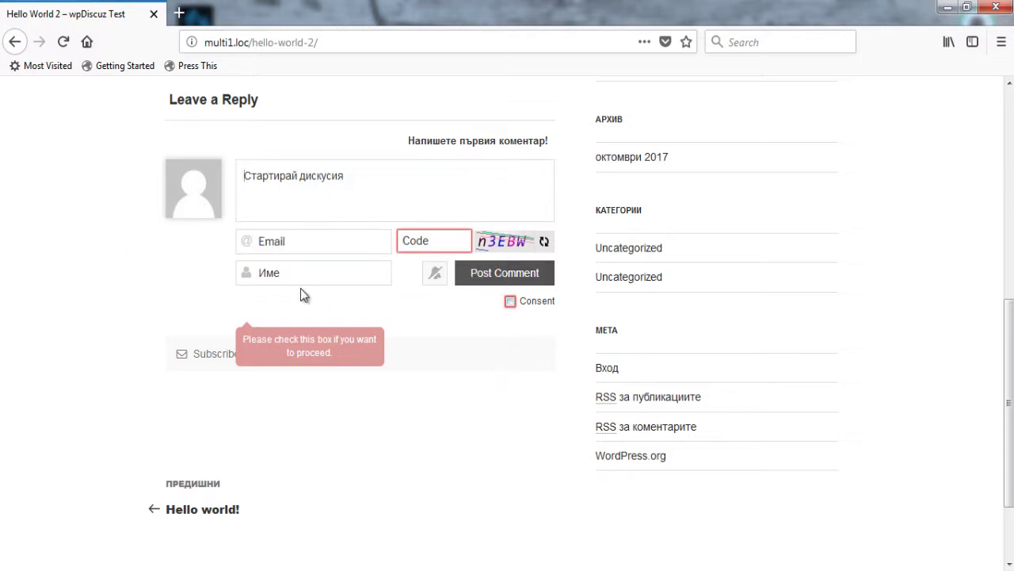
left_click(302, 333)
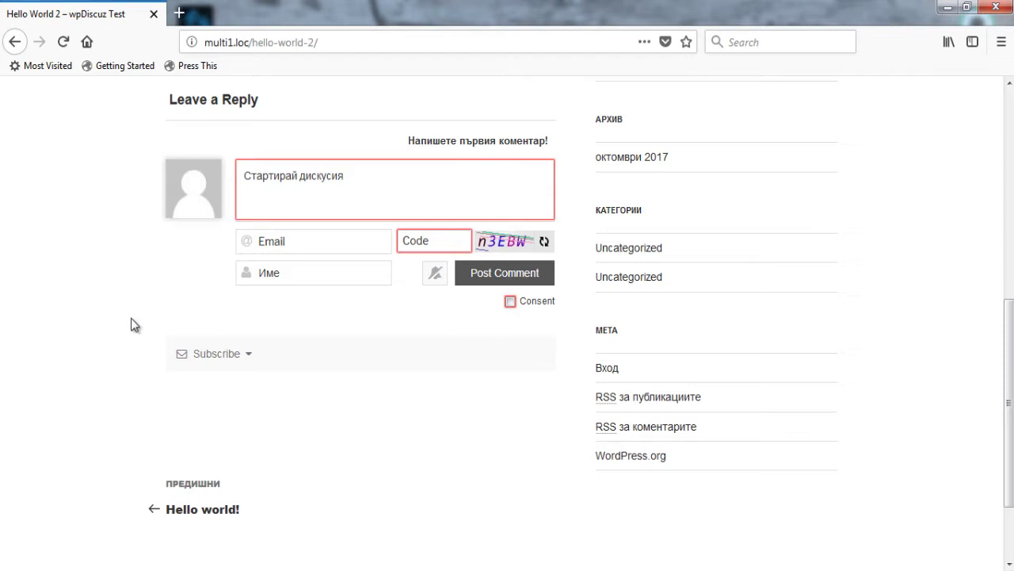
- Expand the Subscribe bar below the comment form and examine its notification choices without changing the selection
left_click(248, 356)
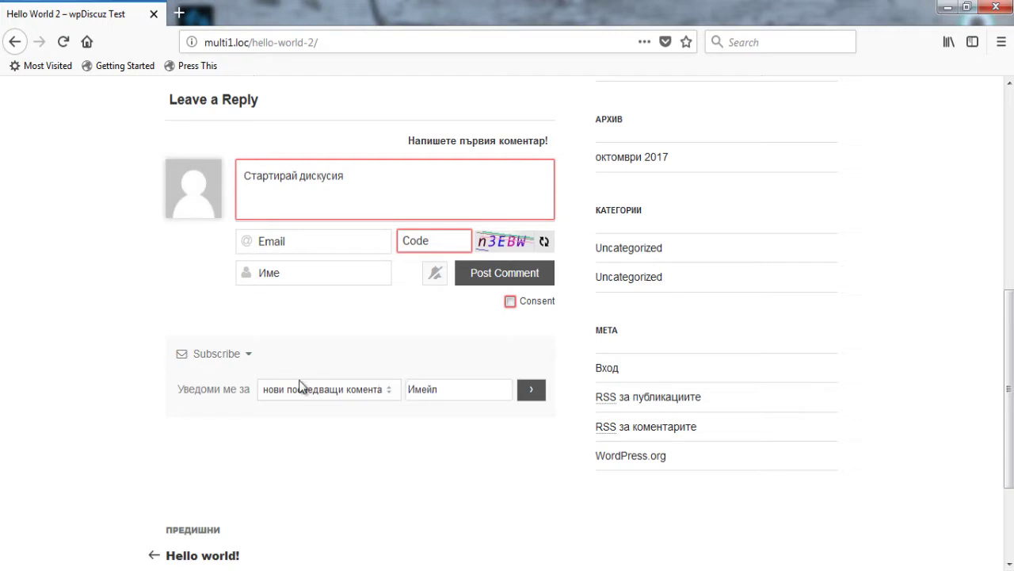
left_click(392, 393)
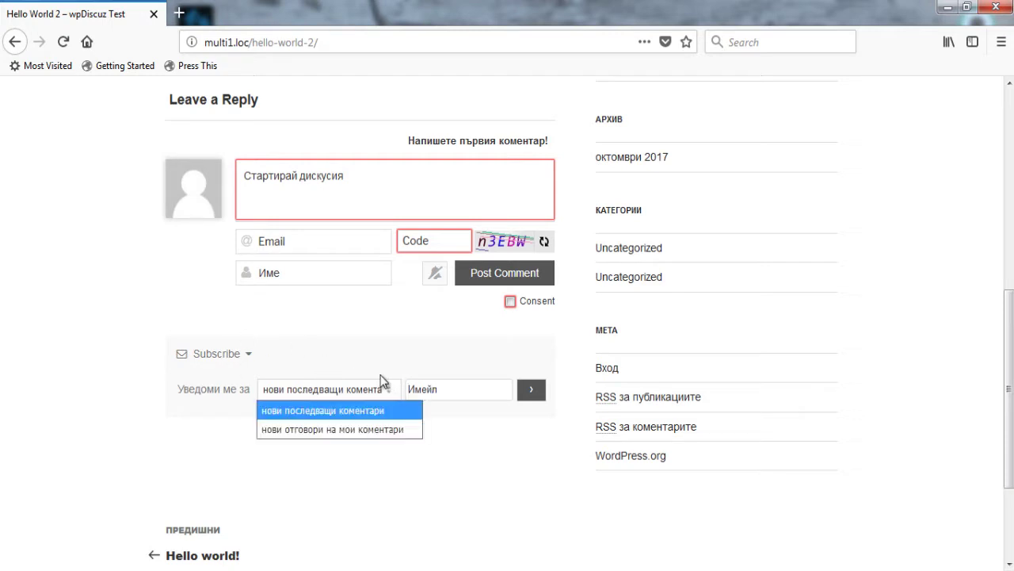
left_click(60, 333)
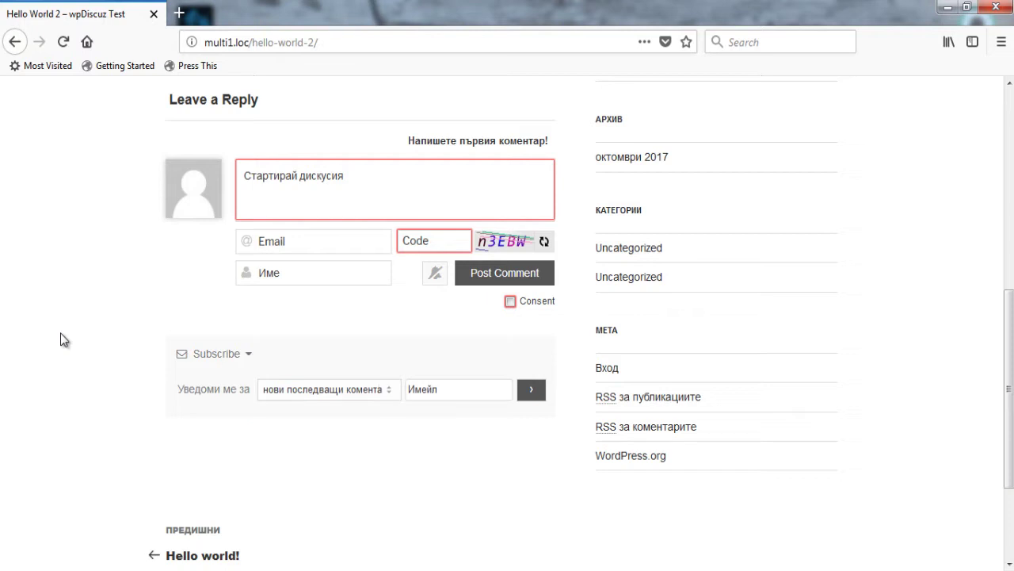